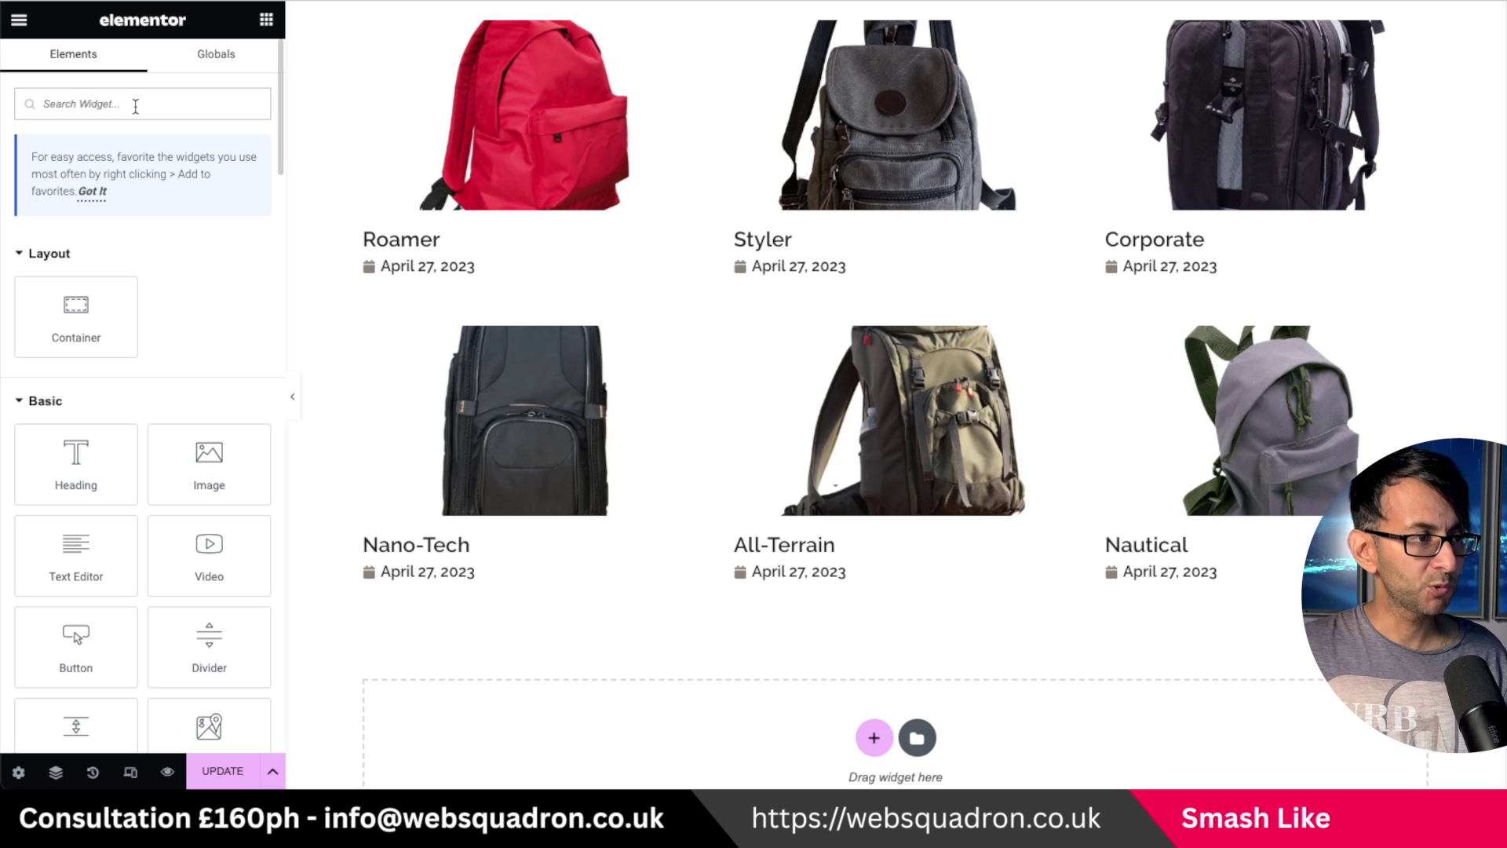
Step: Search the widgets for 'fil' and drop a Taxonomy Filter above the backpack Loop Grid
{"action": "type", "text": "fil"}
{"action": "left_click_drag", "start_coordinate": [209, 267], "coordinate": [730, 57]}
{"action": "left_click", "coordinate": [141, 197]}
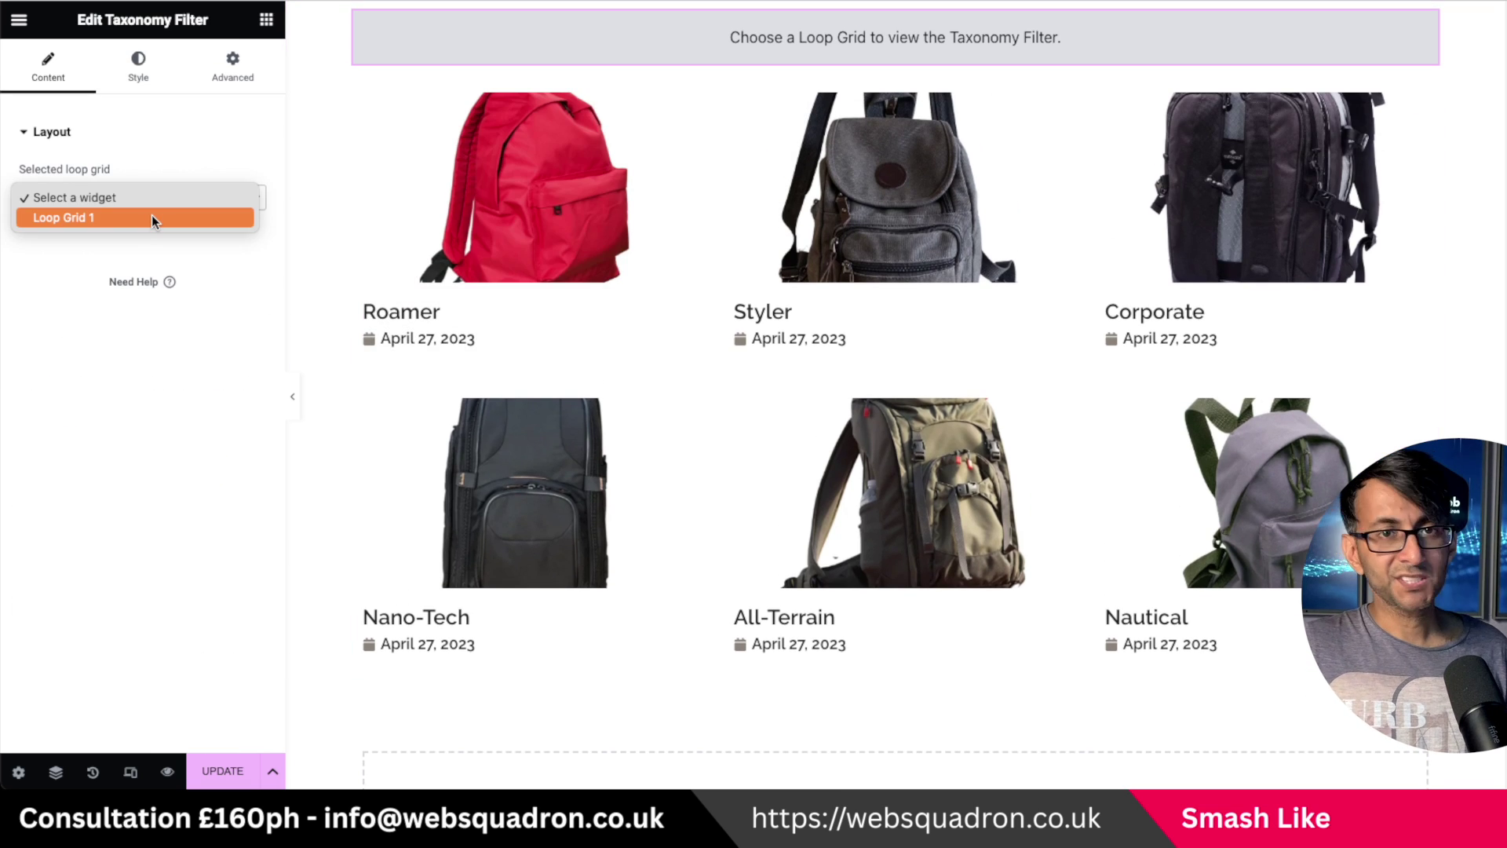
Step: Link the filter to Loop Grid 1 and look at its taxonomy options without choosing one
{"action": "left_click", "coordinate": [152, 217]}
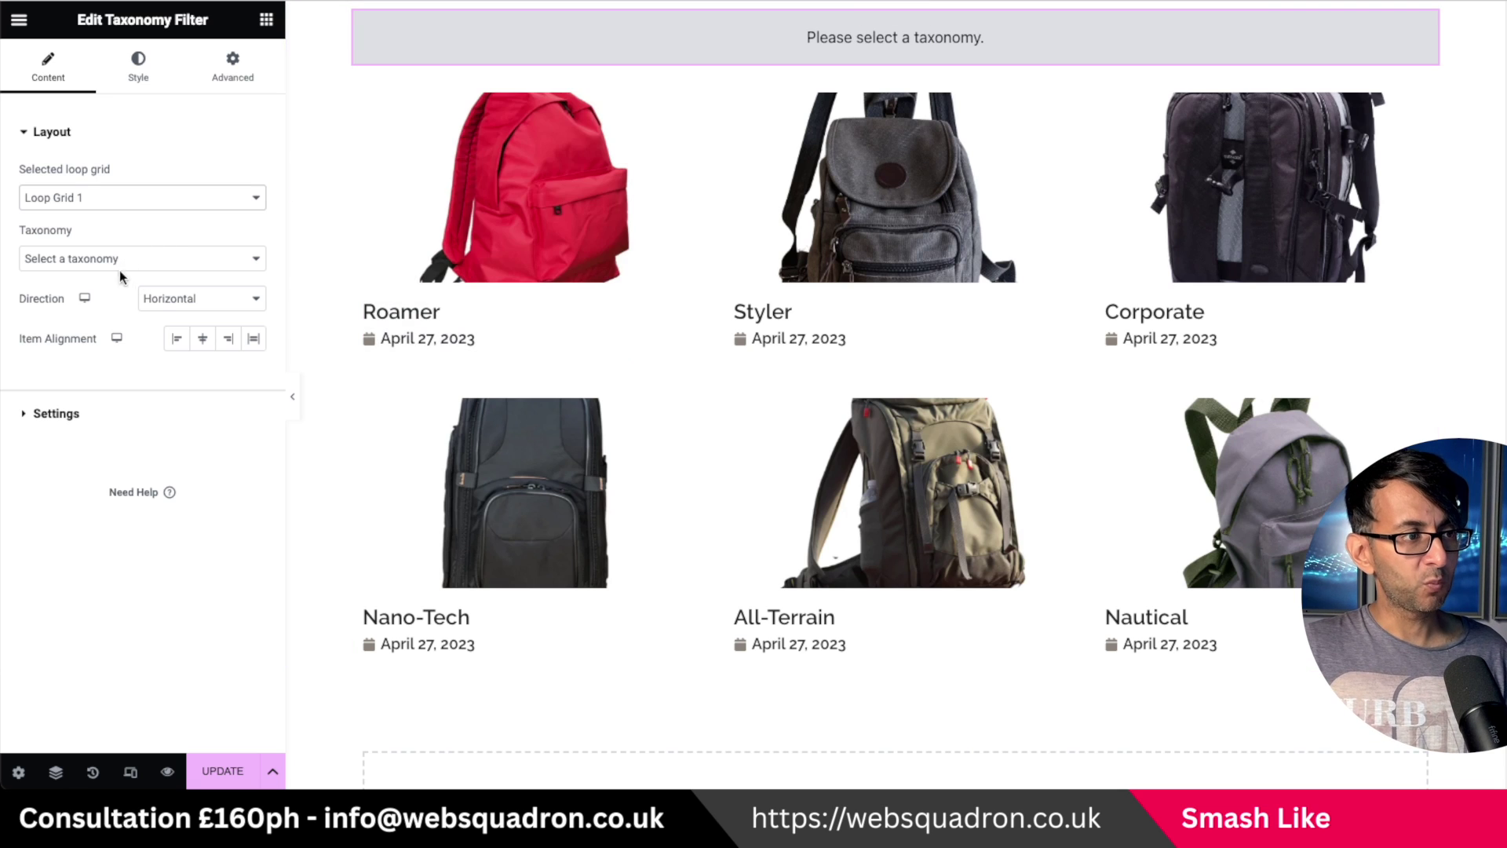
{"action": "left_click", "coordinate": [139, 259]}
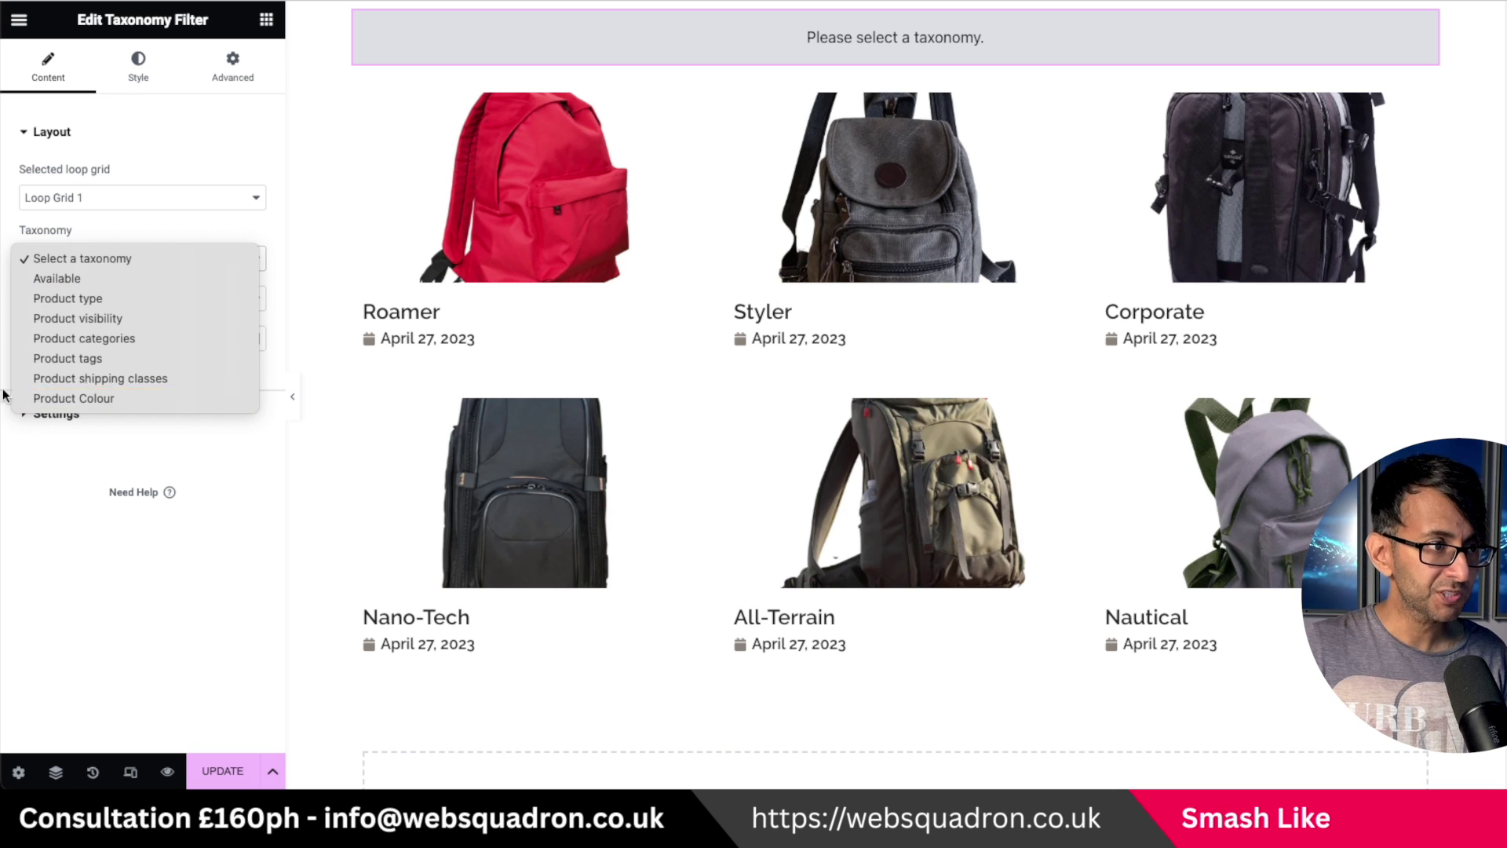
{"action": "left_click", "coordinate": [1108, 257]}
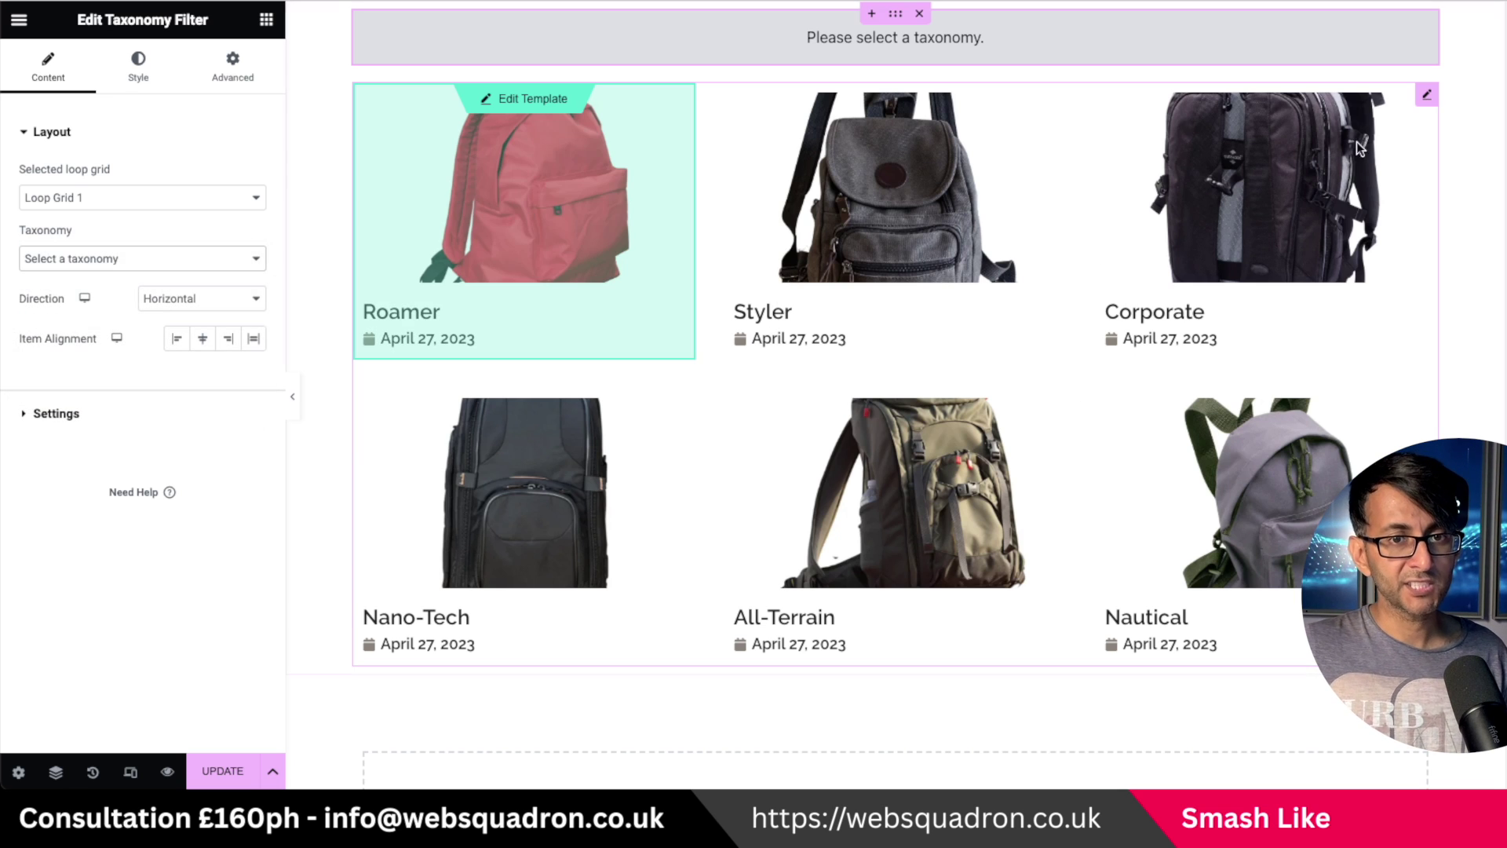
Step: Switch the Loop Grid template type to Posts and inspect the post taxonomies
{"action": "left_click", "coordinate": [1427, 94]}
{"action": "left_click", "coordinate": [245, 196]}
{"action": "left_click", "coordinate": [113, 179]}
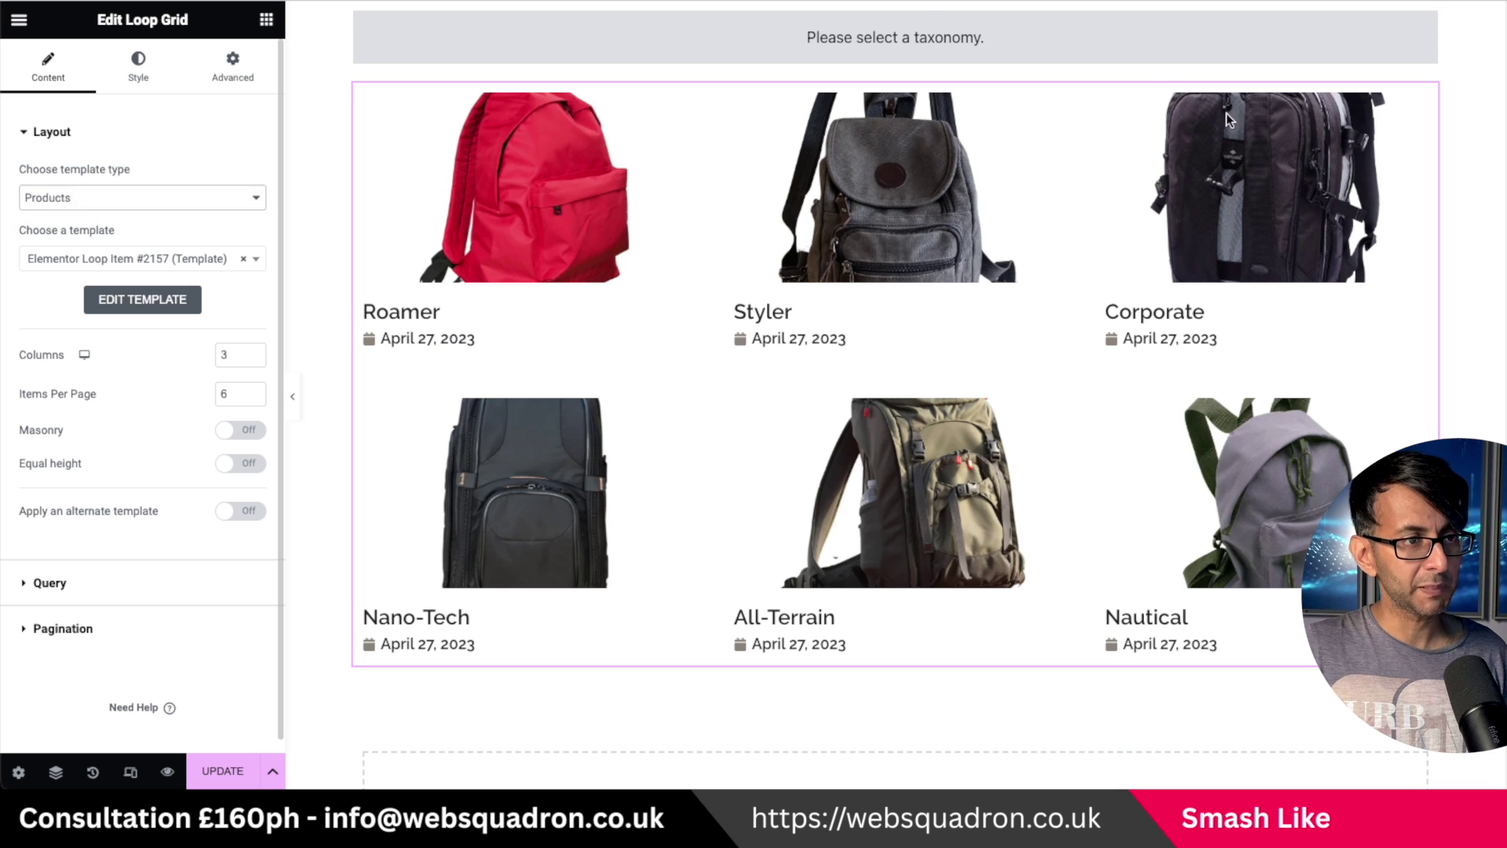
{"action": "left_click", "coordinate": [1060, 46]}
{"action": "left_click", "coordinate": [169, 267]}
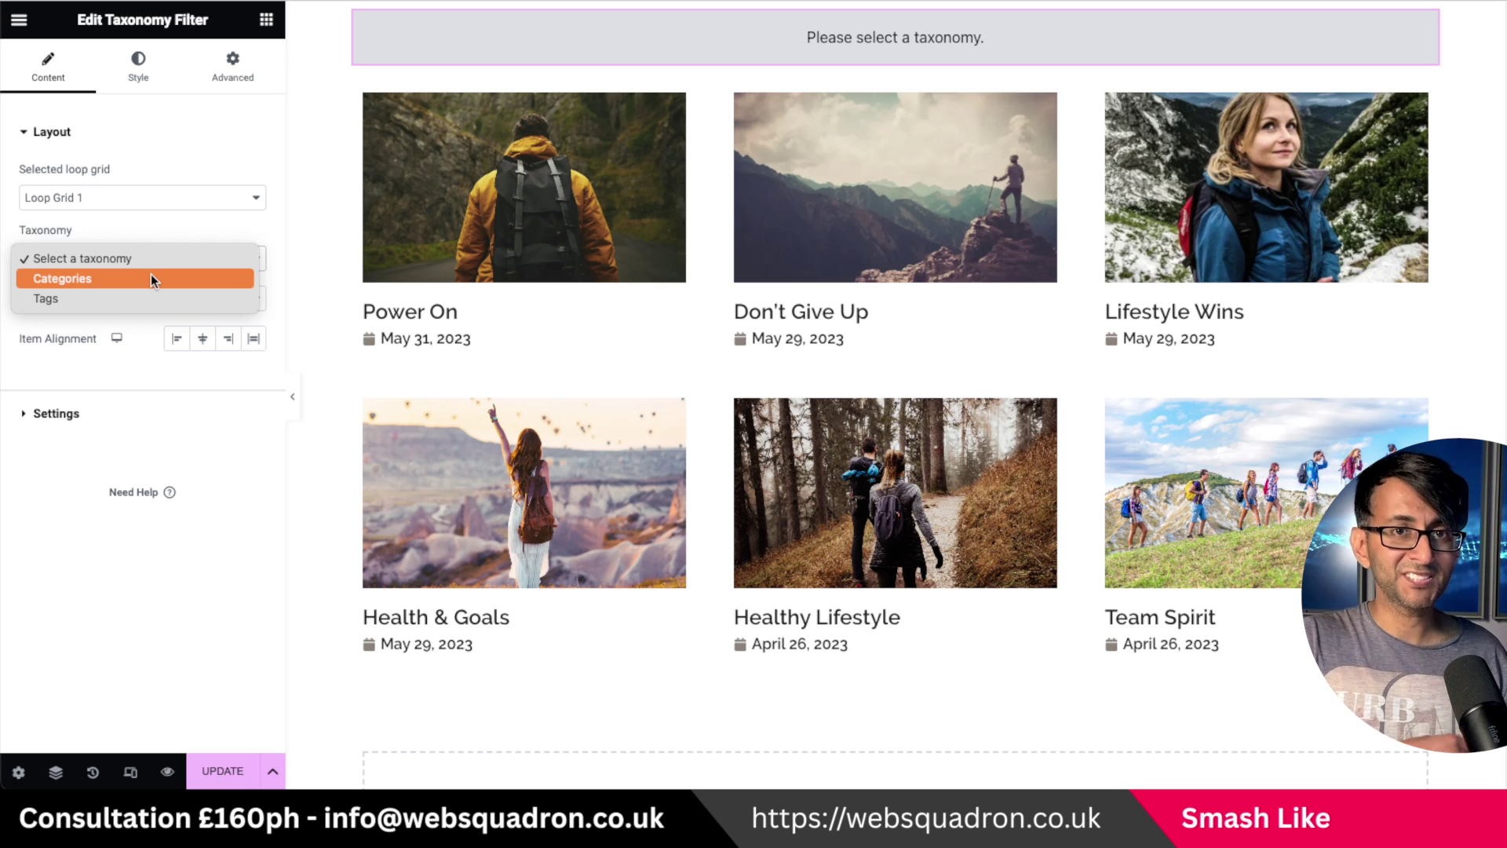
{"action": "left_click", "coordinate": [1380, 196]}
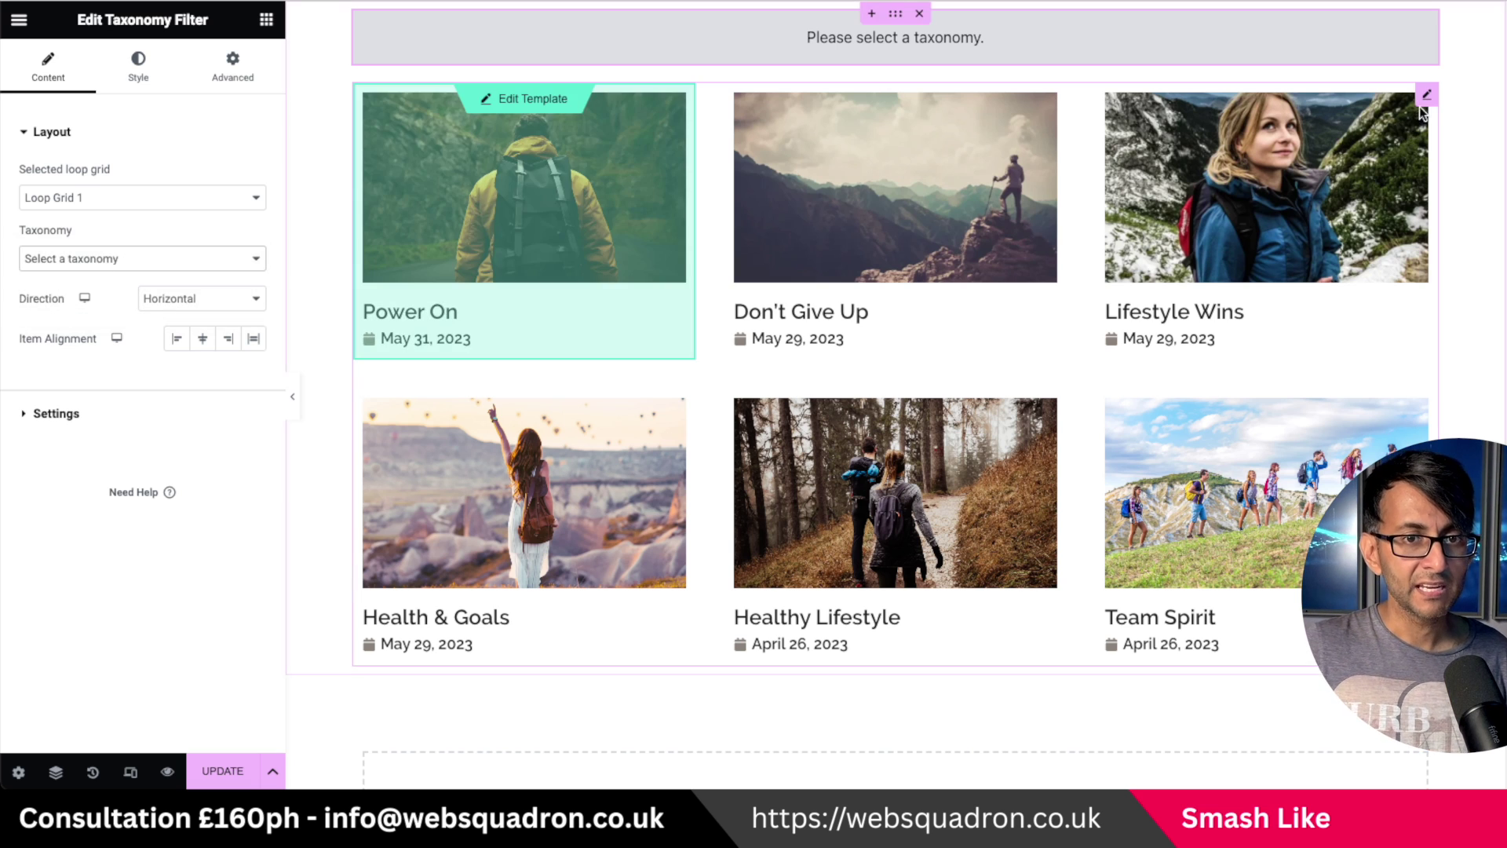
Step: Switch the Loop Grid template type back to Products and list the product taxonomies
{"action": "left_click", "coordinate": [1427, 102]}
{"action": "left_click", "coordinate": [134, 198]}
{"action": "left_click", "coordinate": [111, 215]}
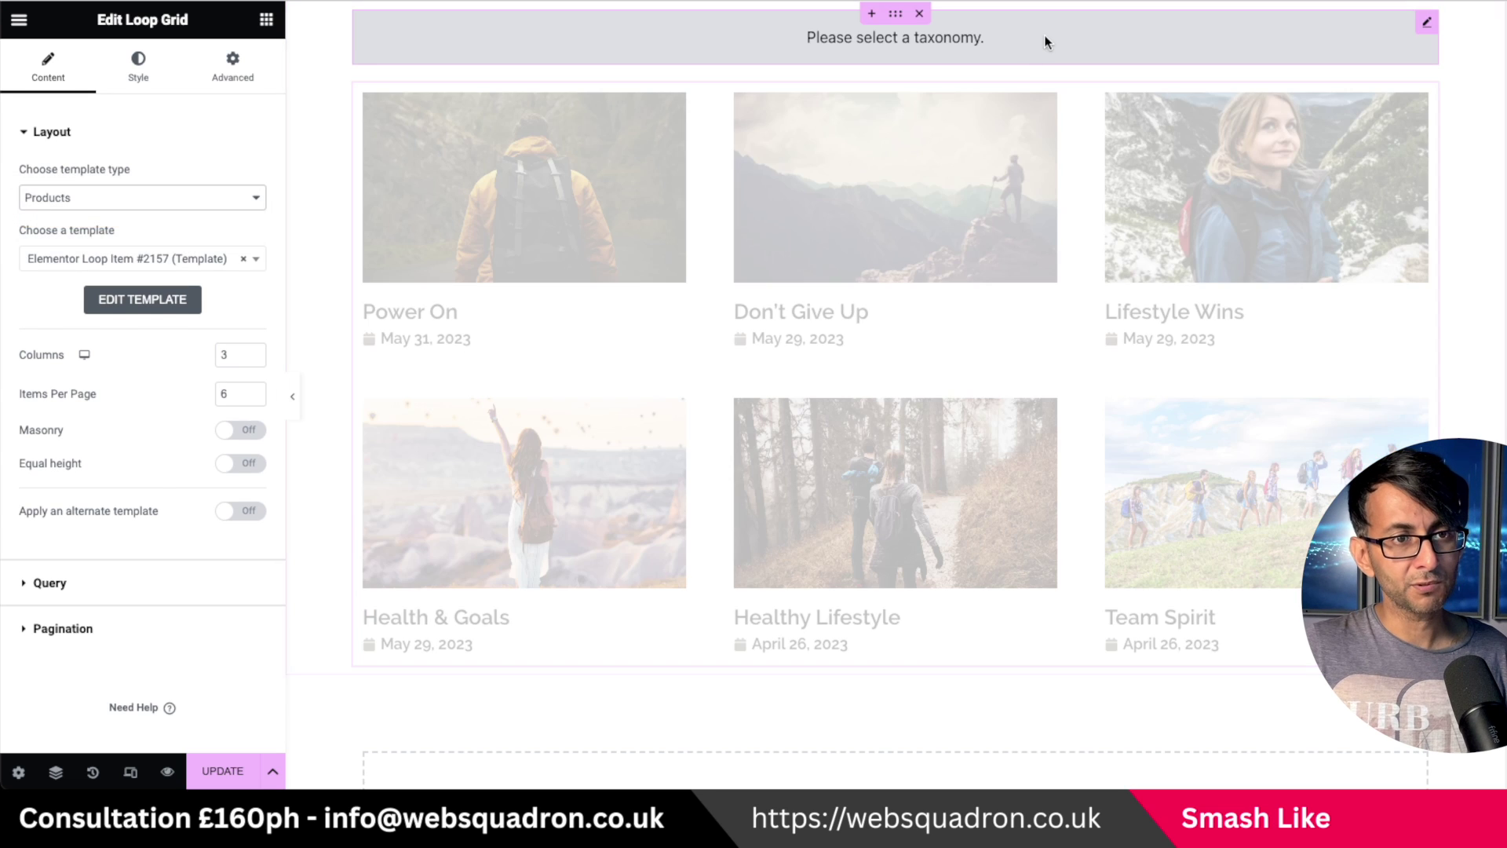
{"action": "left_click", "coordinate": [1043, 44]}
{"action": "left_click", "coordinate": [102, 258]}
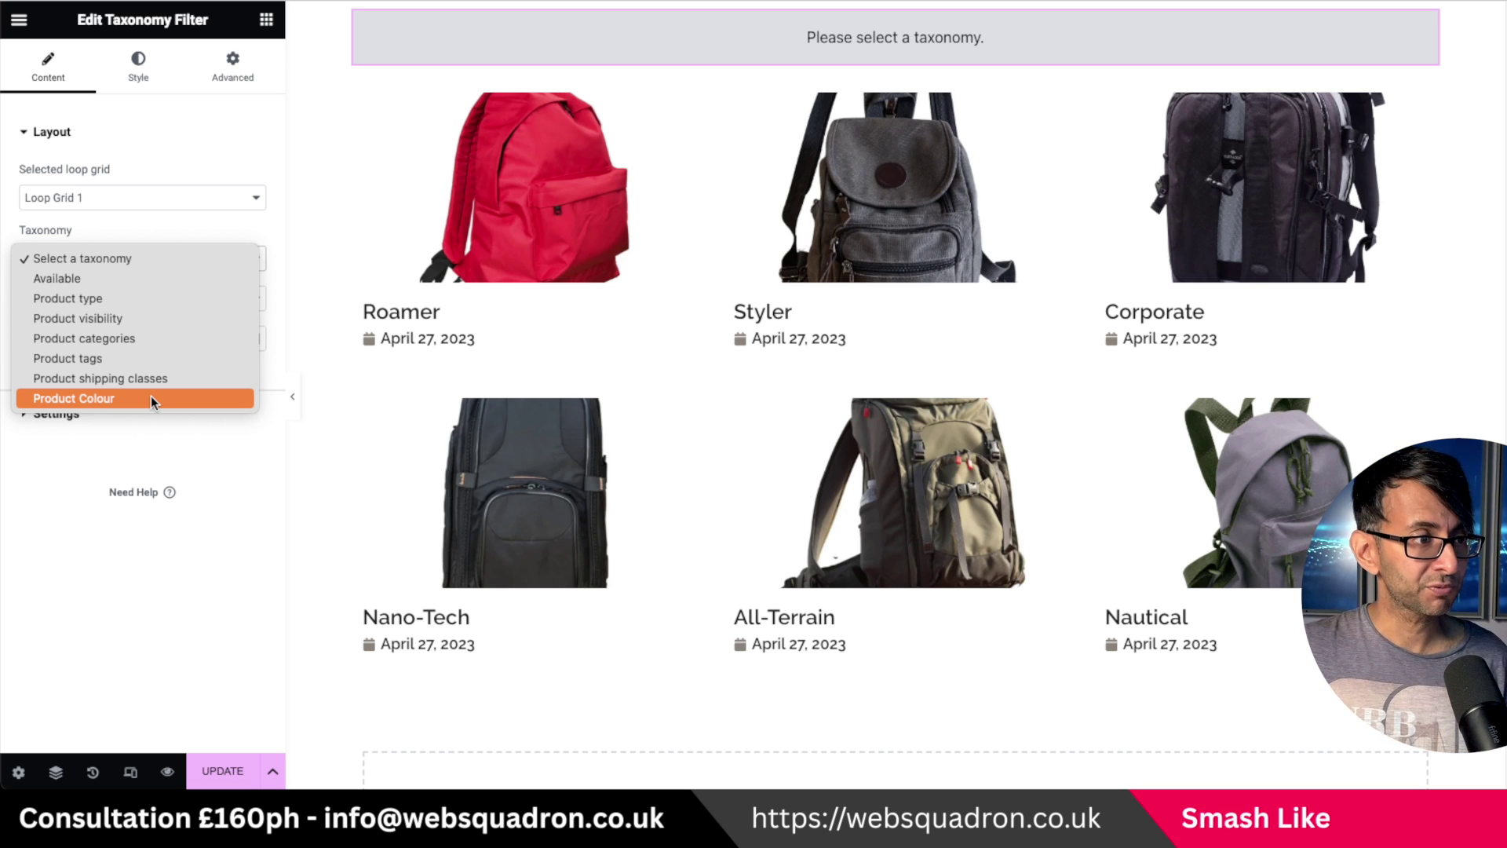
Step: Set the filter's taxonomy to Product type and align its items to Start
{"action": "left_click", "coordinate": [126, 303]}
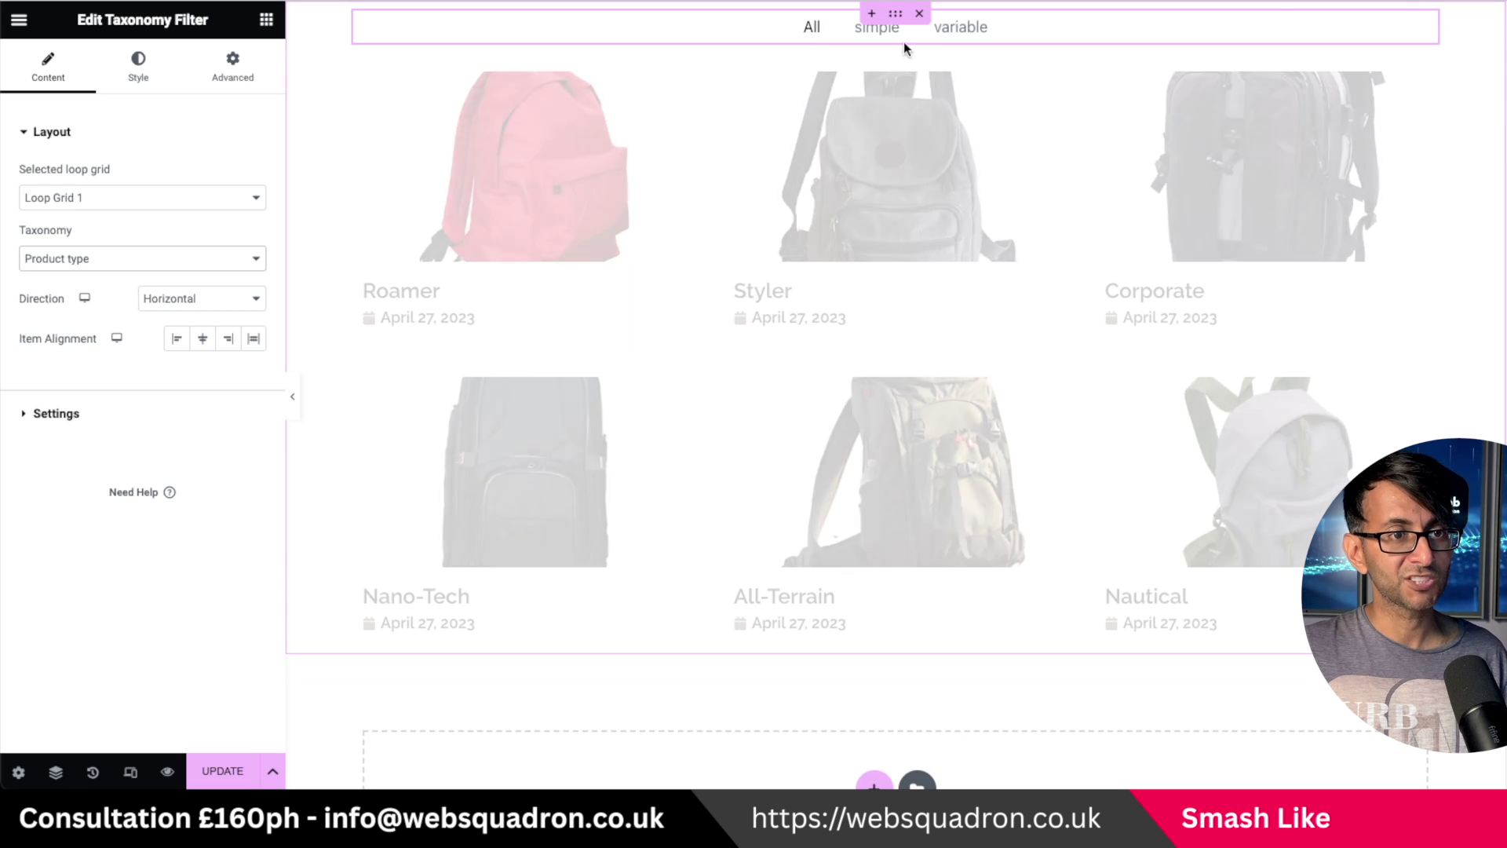
{"action": "left_click", "coordinate": [177, 338]}
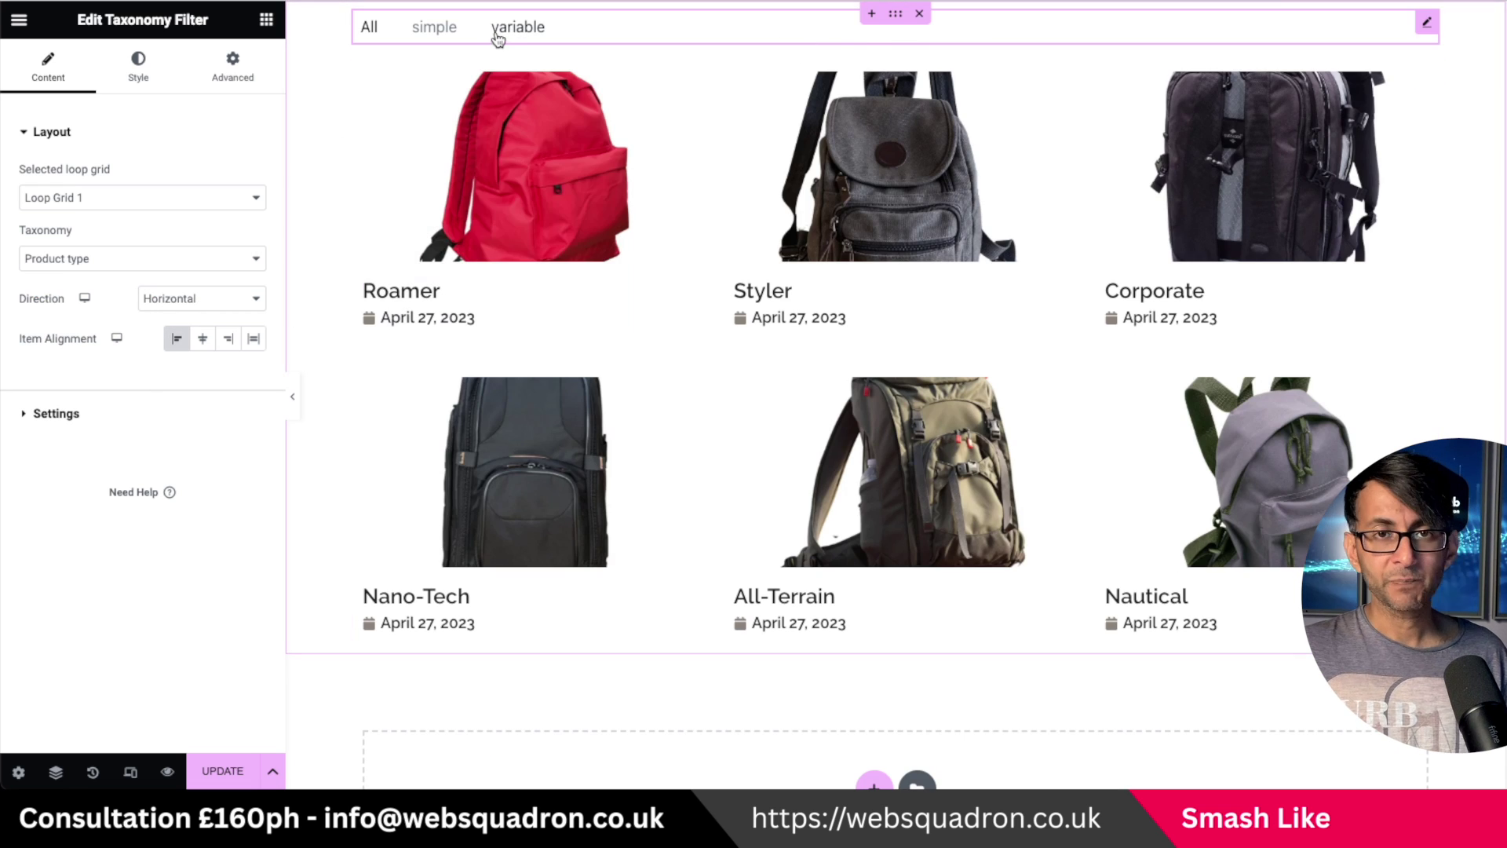
{"action": "left_click", "coordinate": [187, 256]}
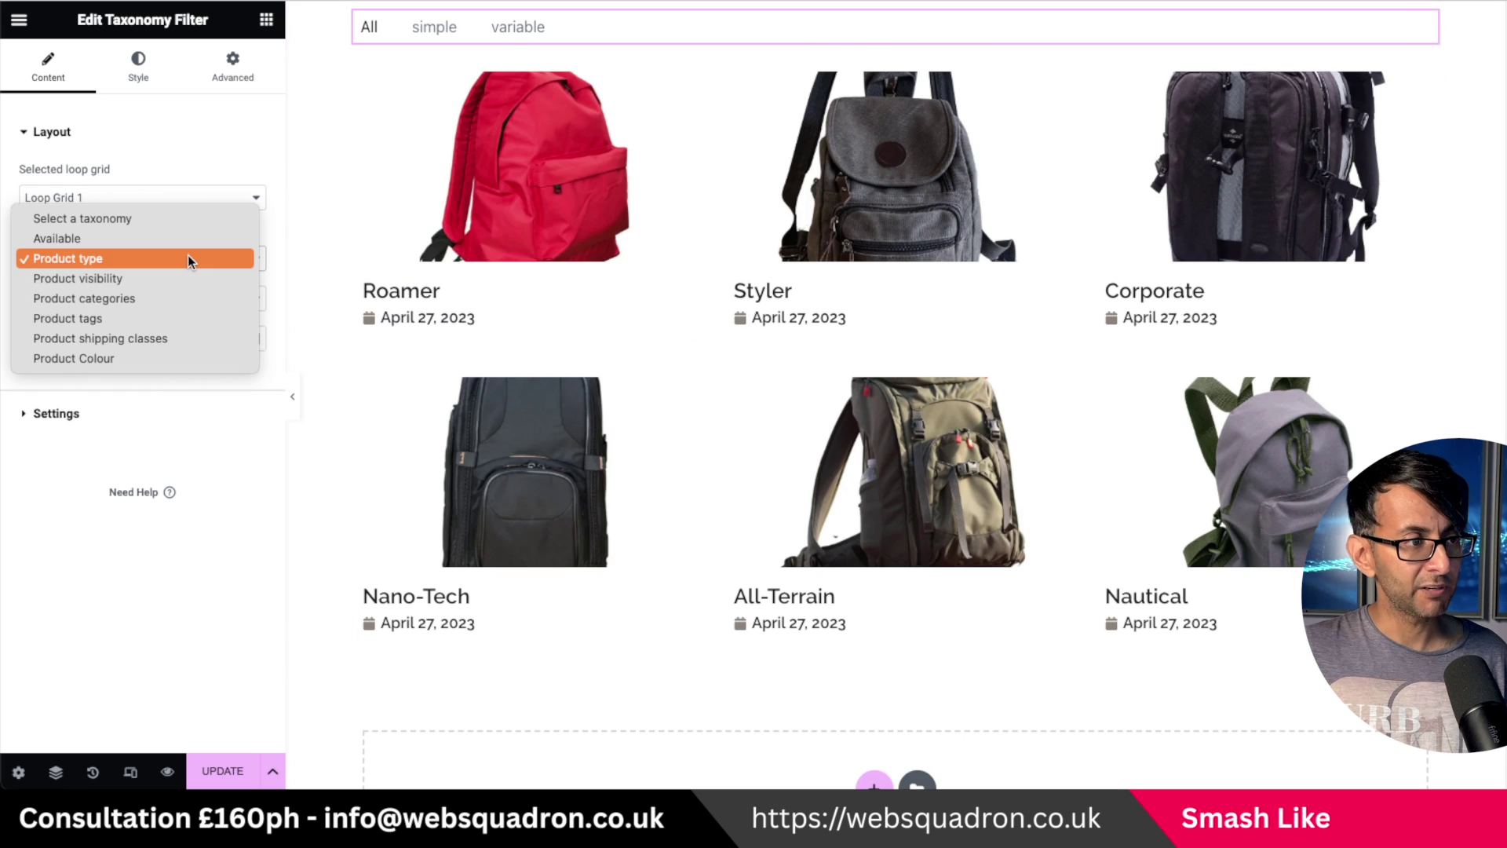
Step: Set the taxonomy to Product categories and duplicate the filter row twice
{"action": "left_click", "coordinate": [184, 298]}
{"action": "right_click", "coordinate": [1055, 33]}
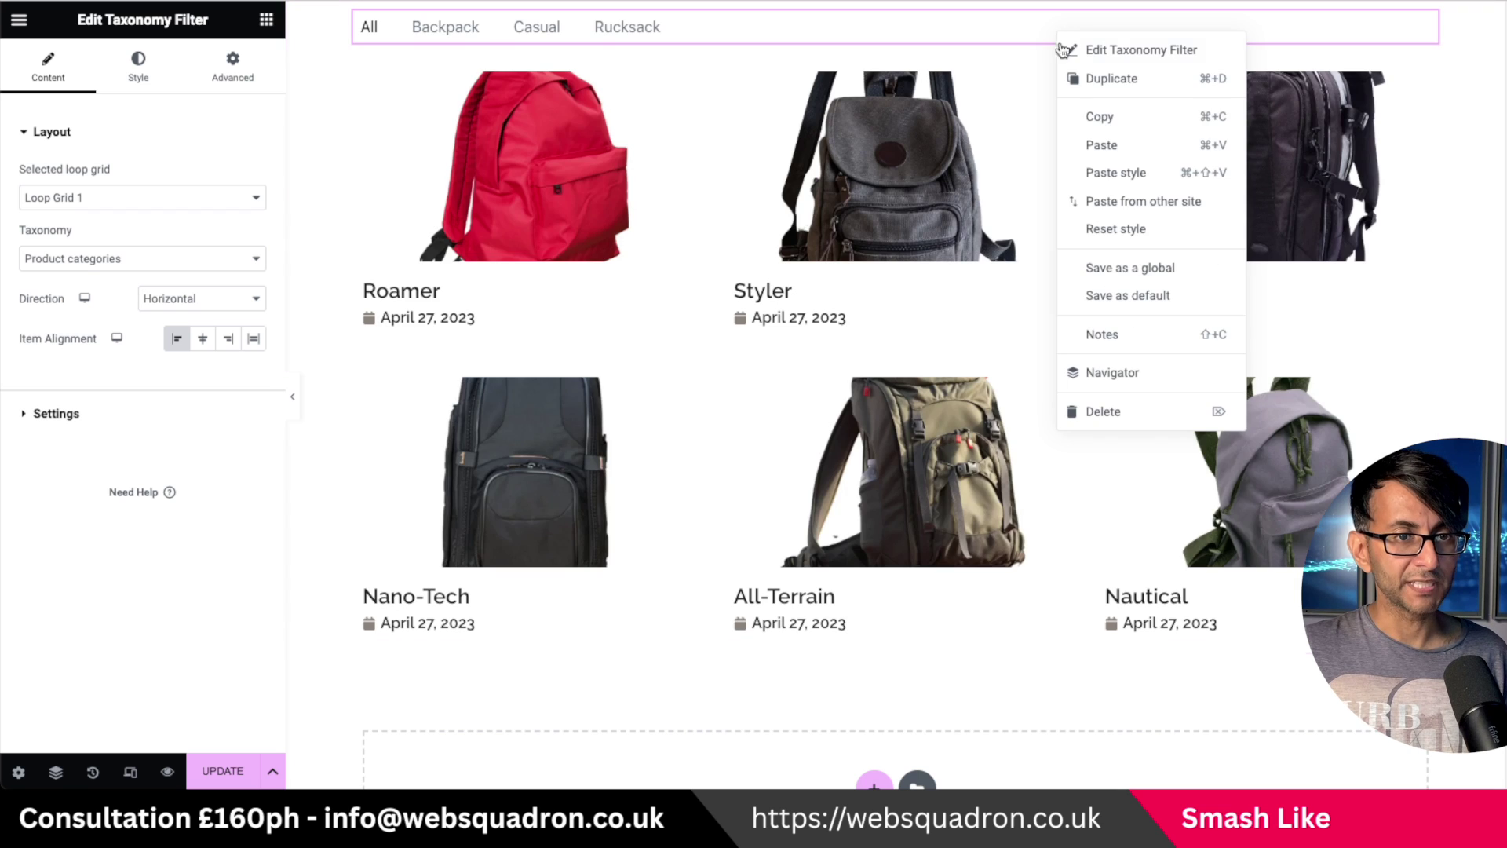
{"action": "left_click", "coordinate": [1117, 80]}
{"action": "right_click", "coordinate": [685, 82]}
{"action": "left_click", "coordinate": [750, 135]}
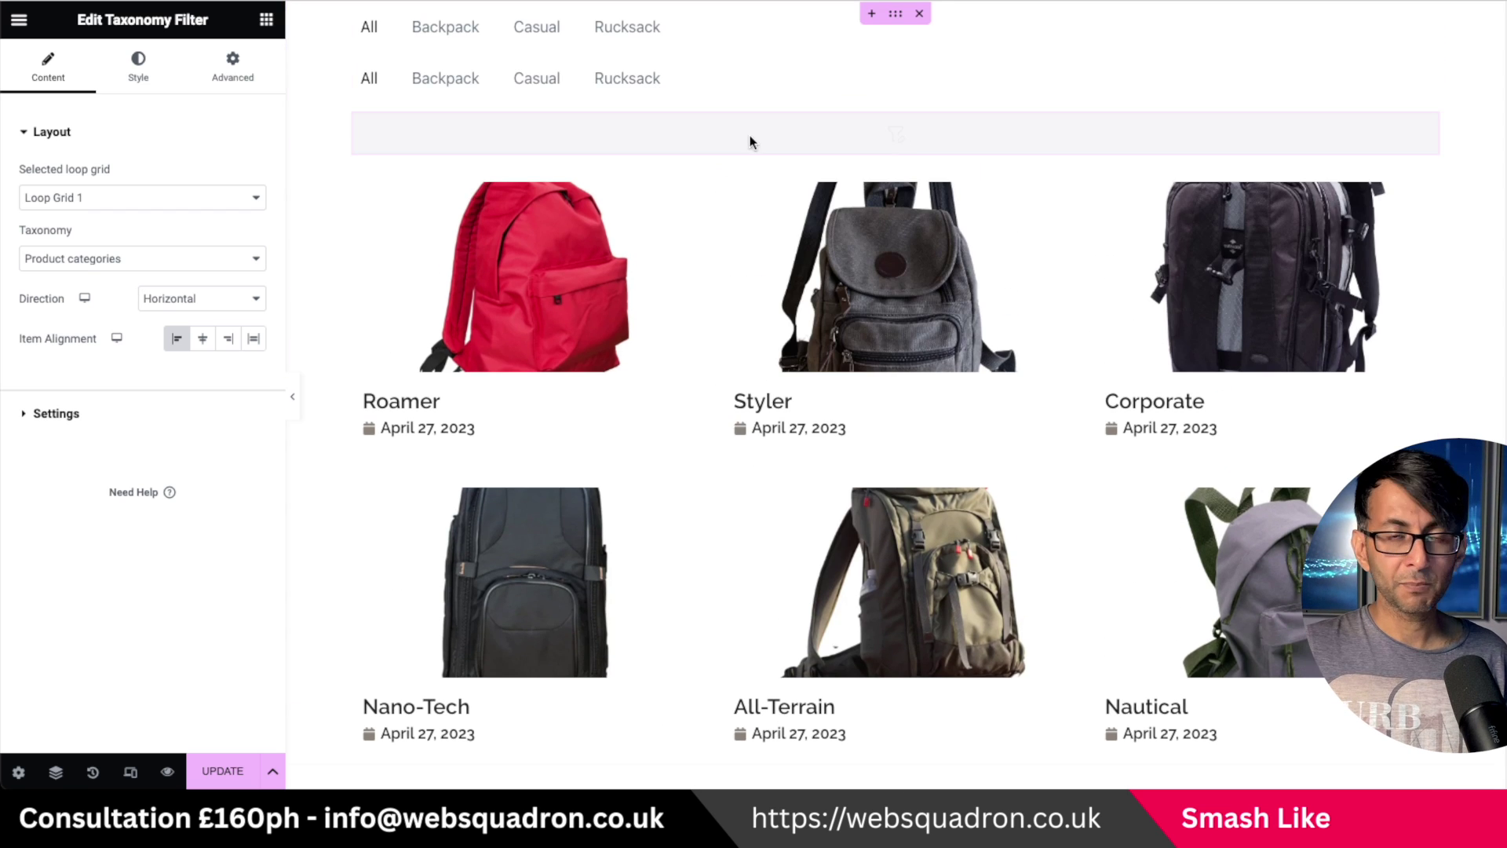
Step: Set row two to Product Colour and row three to Available, then update and preview
{"action": "left_click", "coordinate": [178, 261]}
{"action": "left_click", "coordinate": [170, 322]}
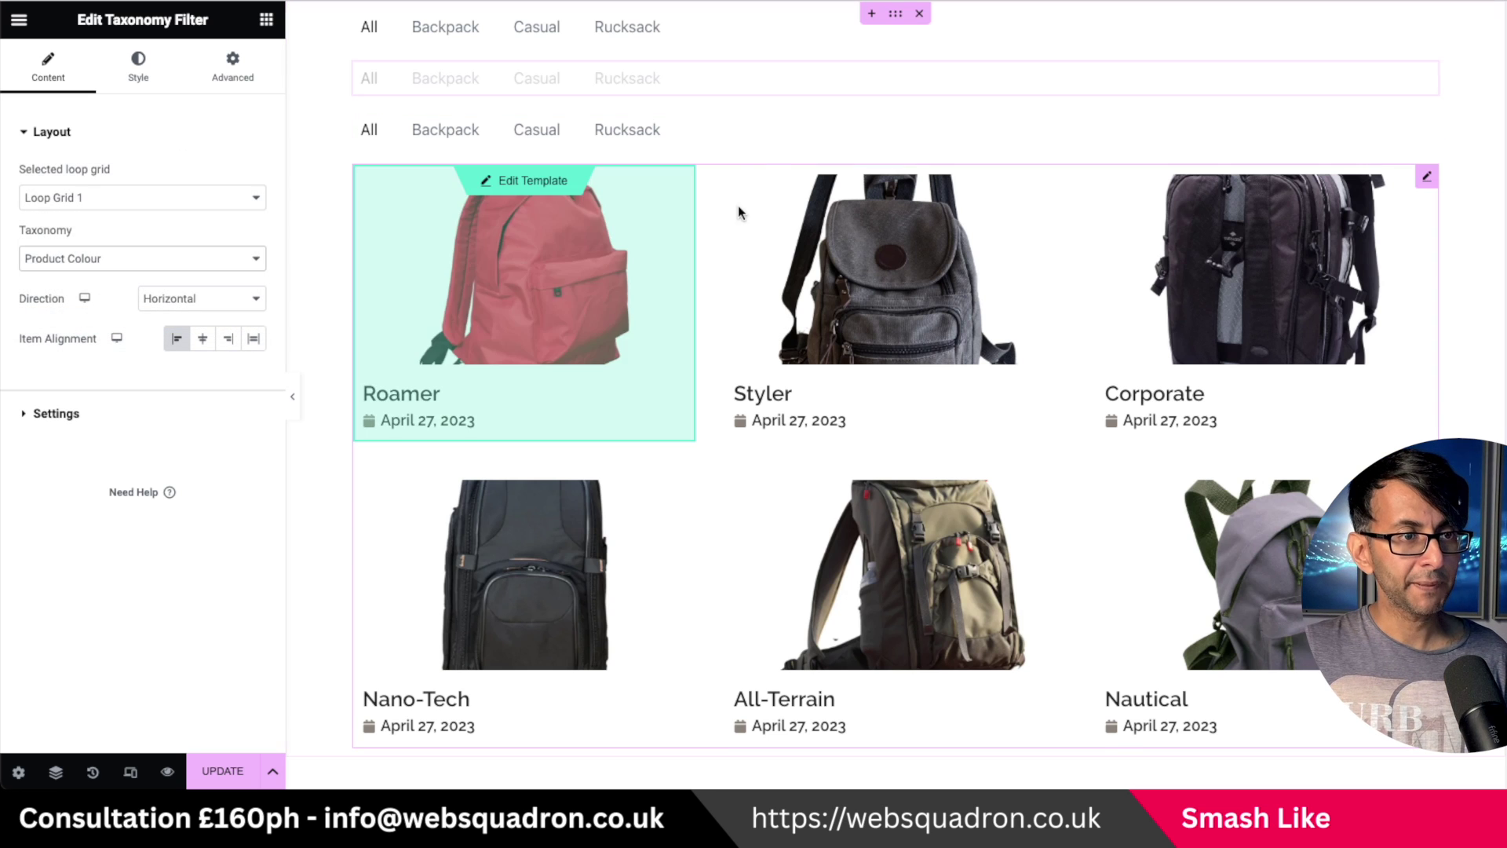
{"action": "left_click", "coordinate": [756, 136]}
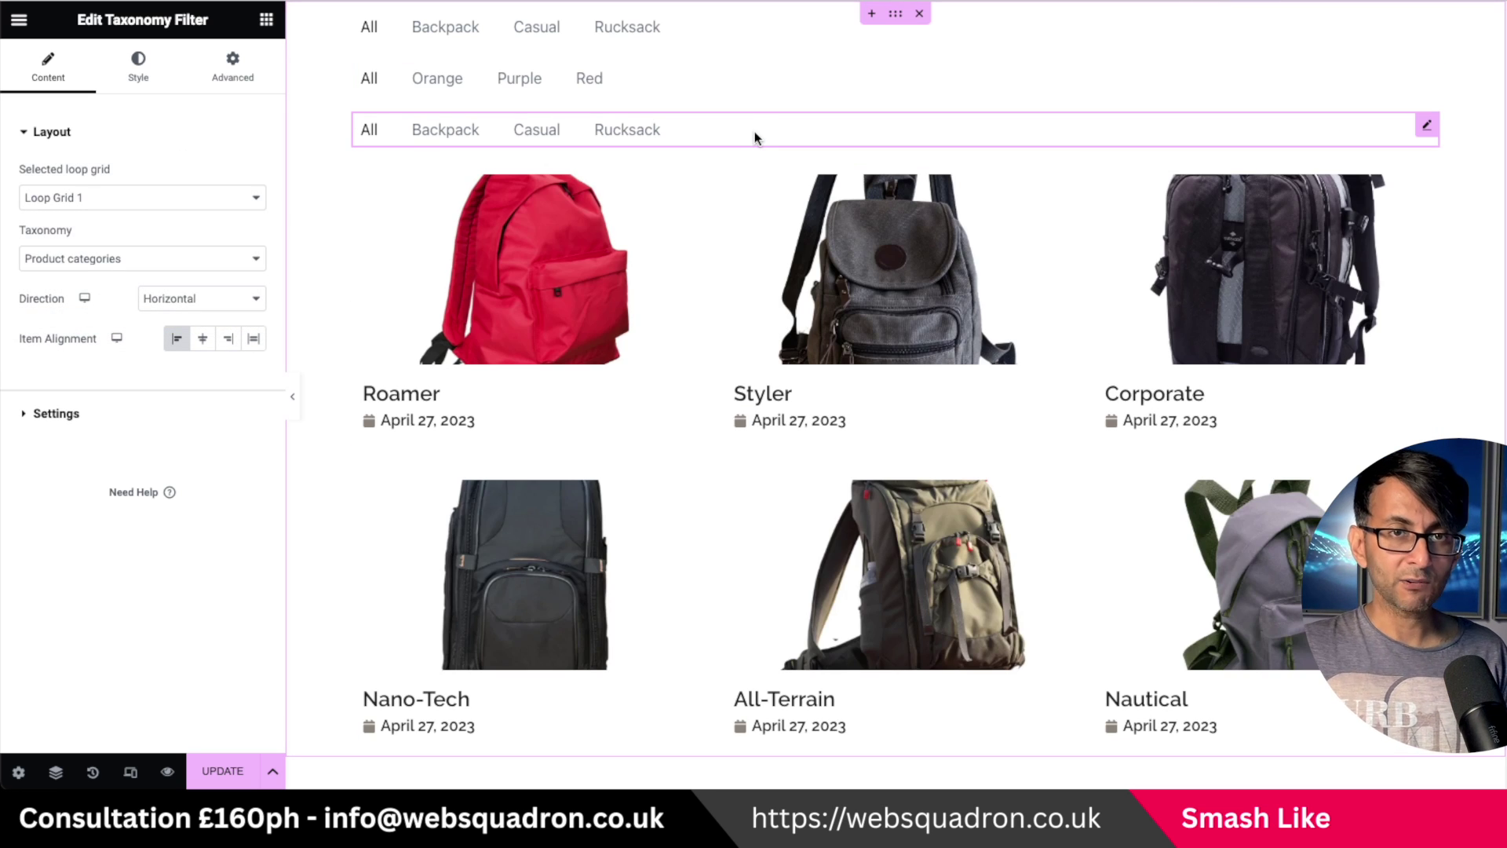
{"action": "left_click", "coordinate": [141, 259]}
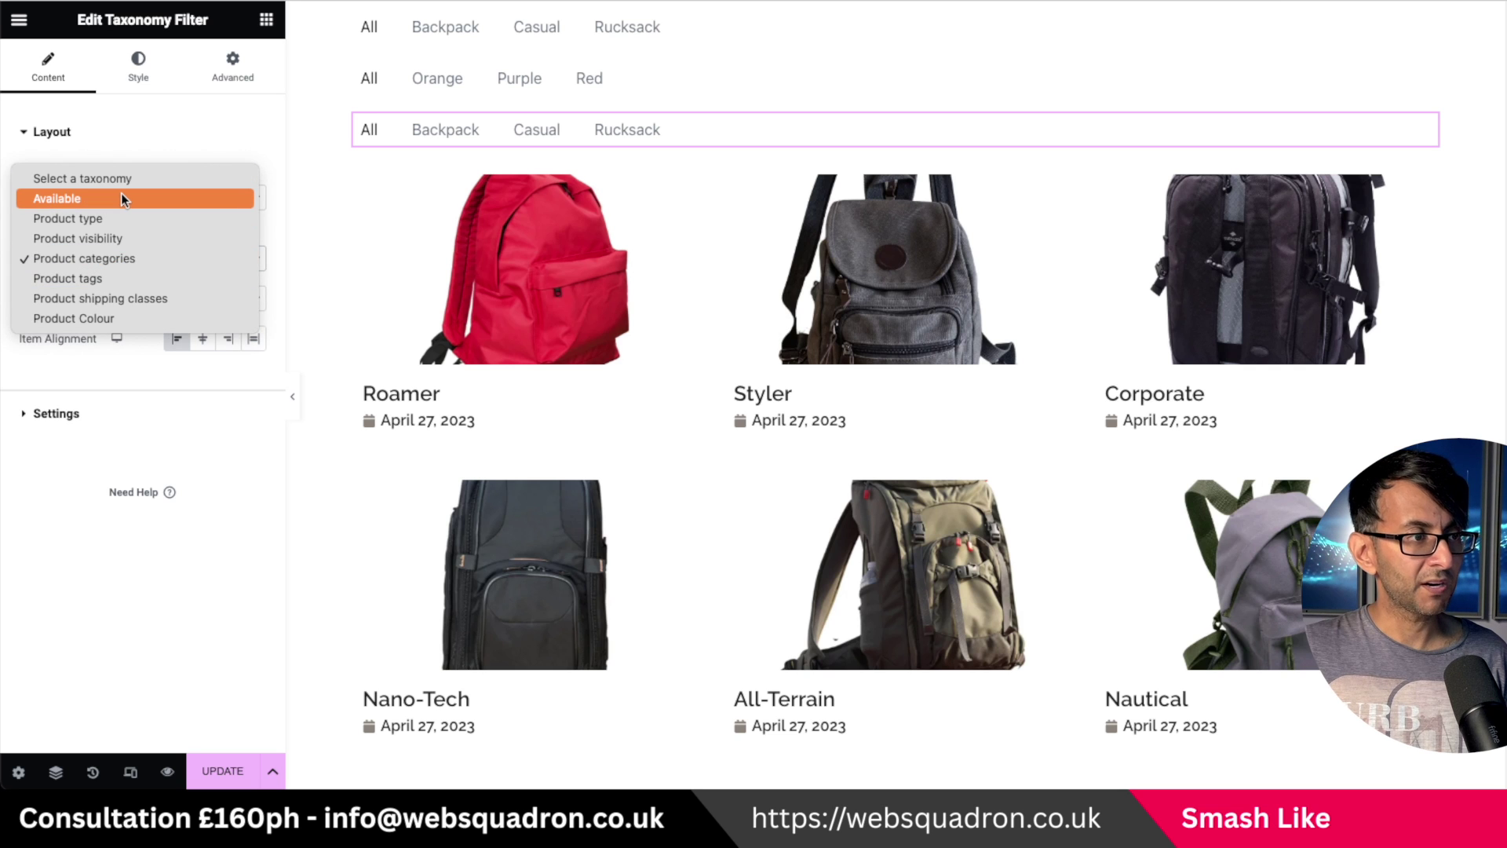
{"action": "left_click", "coordinate": [122, 198]}
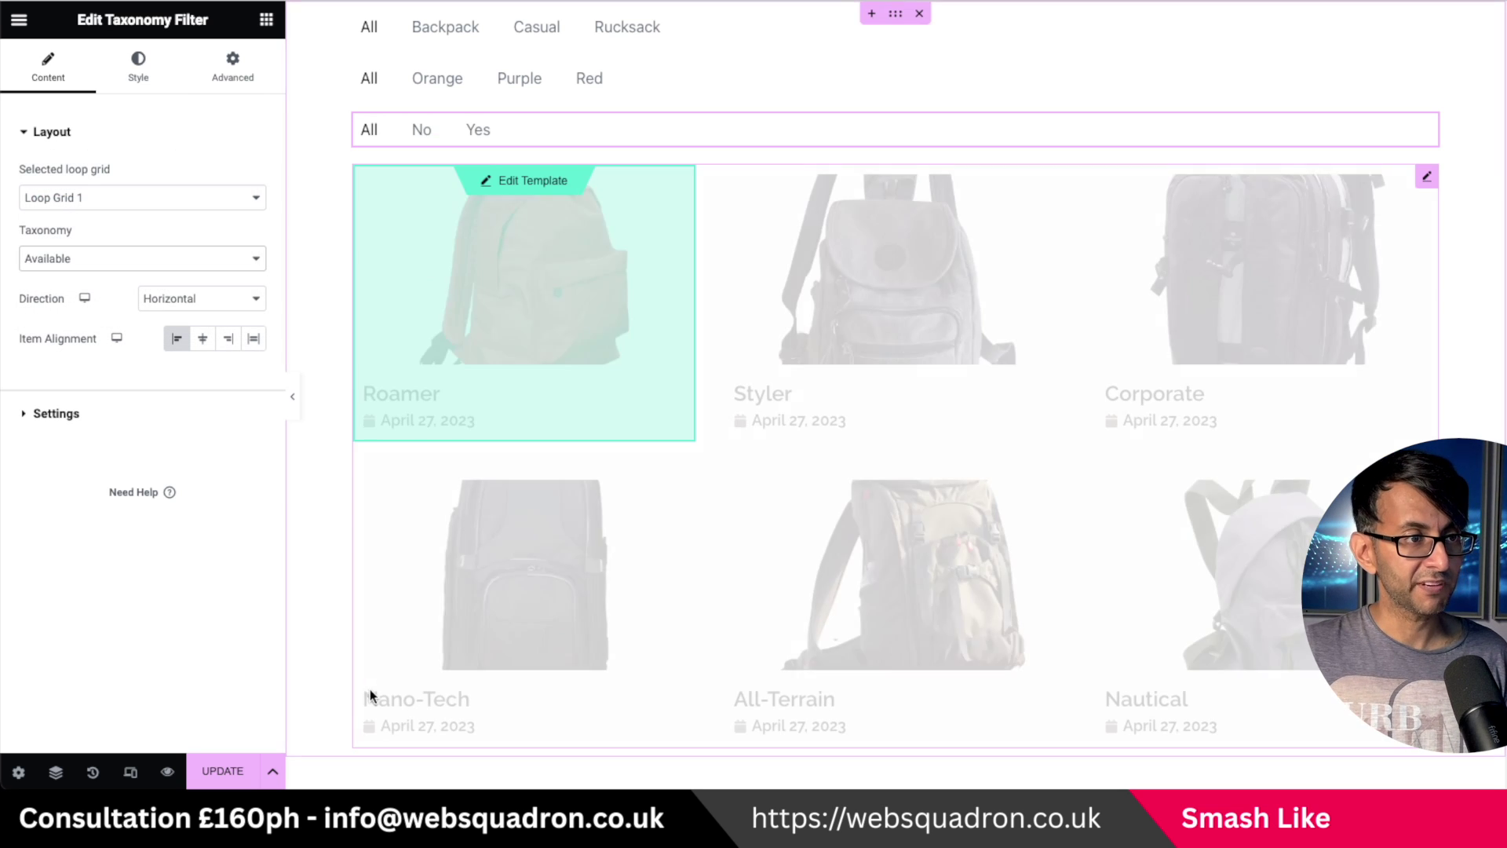
{"action": "left_click", "coordinate": [224, 771]}
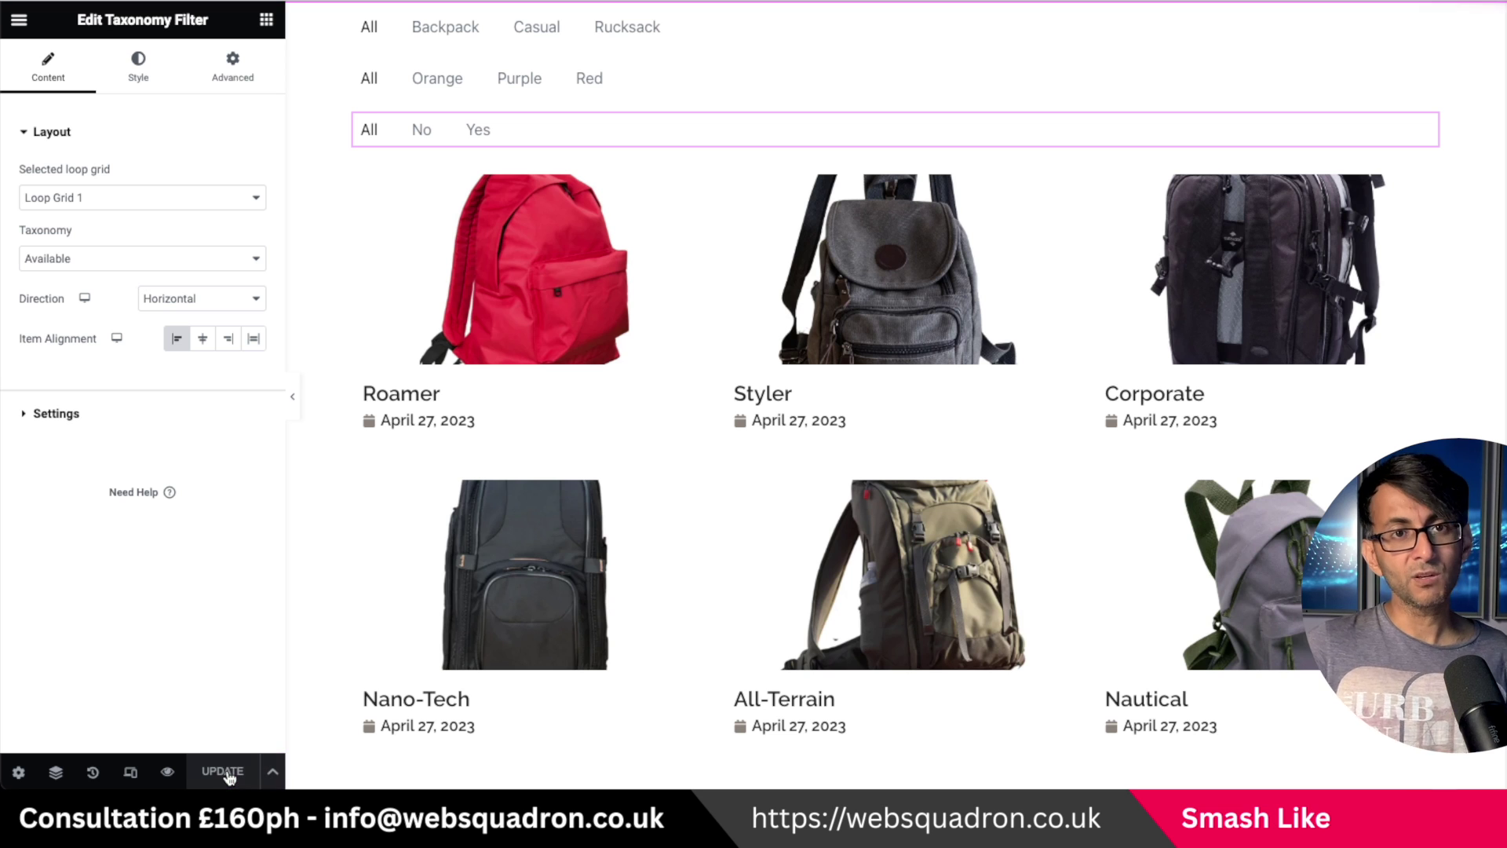
{"action": "left_click", "coordinate": [168, 772]}
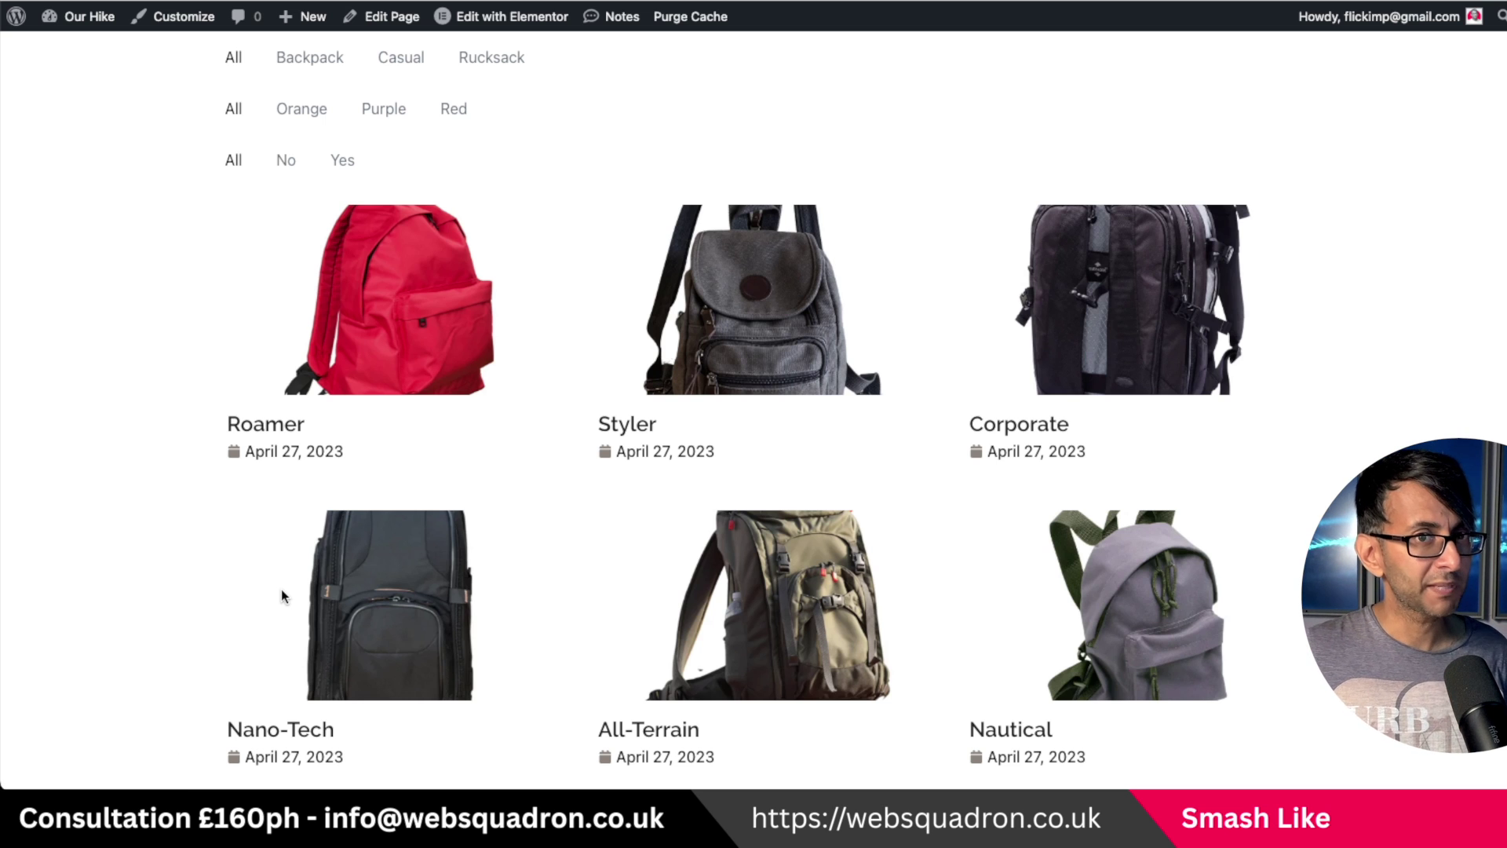
Step: On the live page, filter to Red and availability Yes, leaving no products shown
{"action": "left_click", "coordinate": [452, 111]}
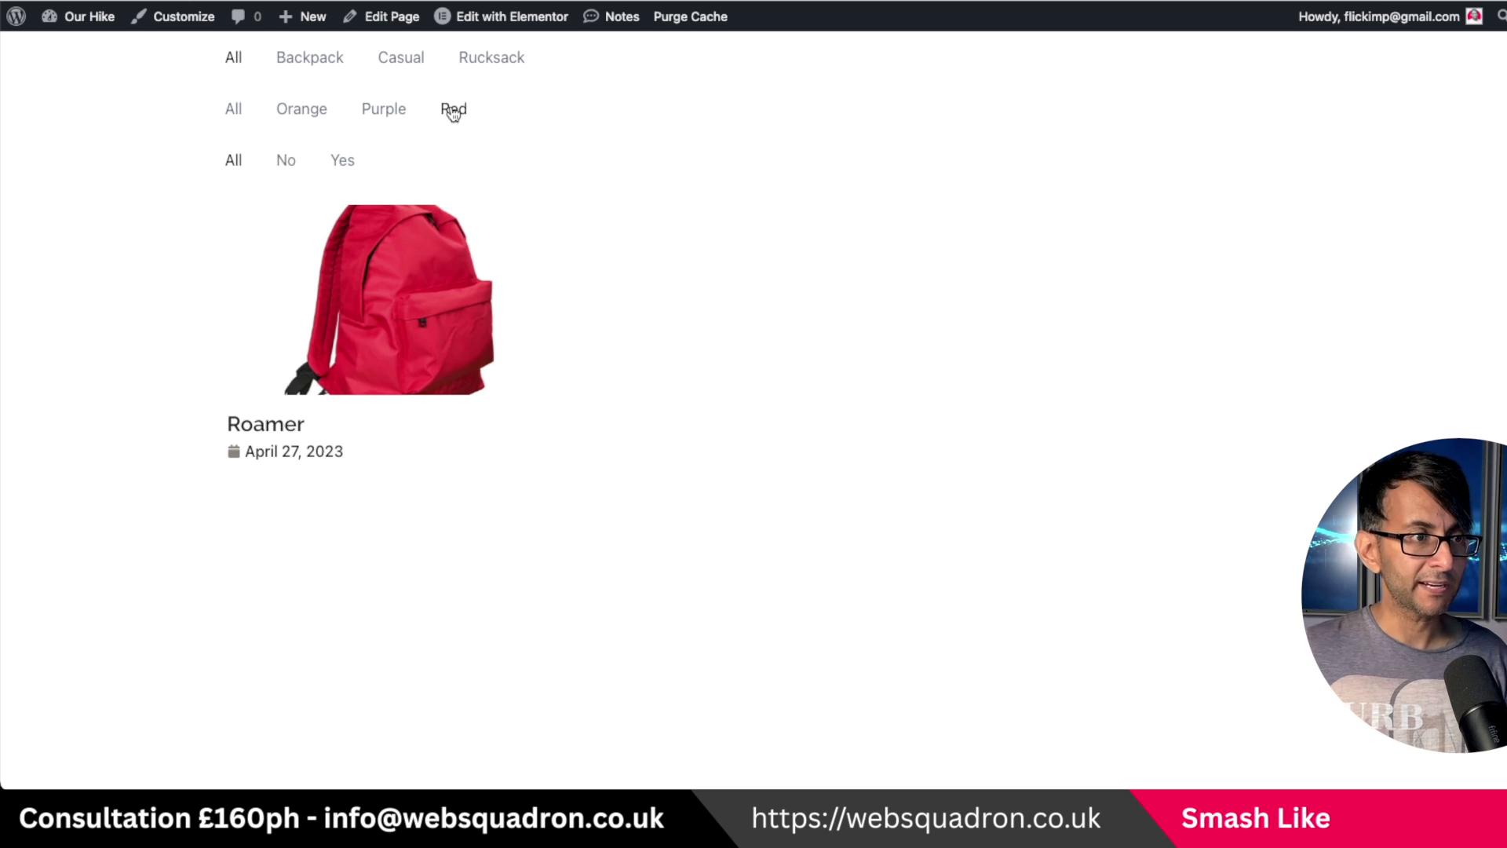
{"action": "left_click", "coordinate": [348, 171]}
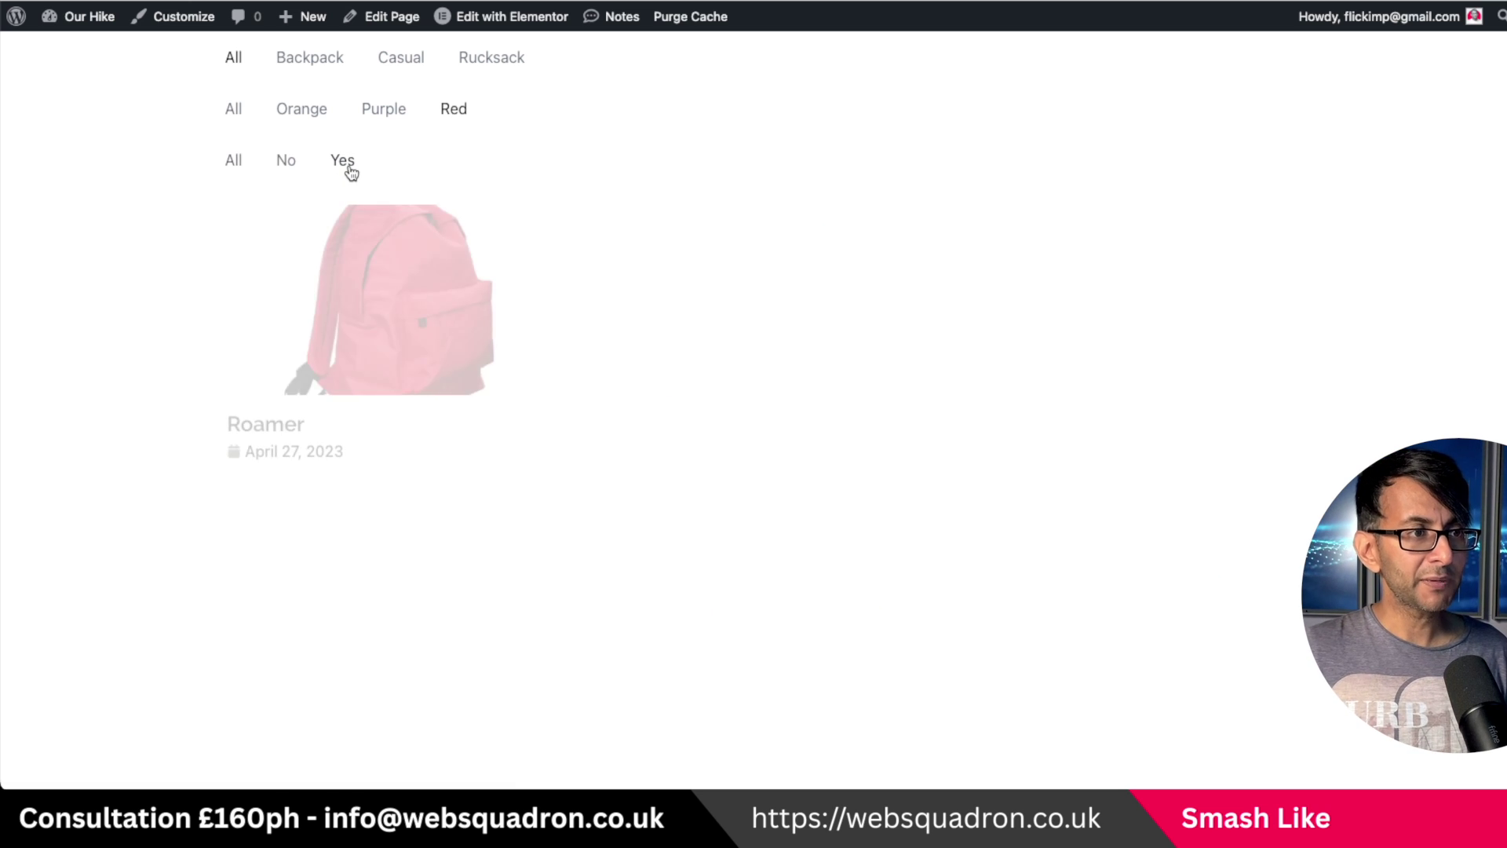
{"action": "left_click", "coordinate": [291, 174]}
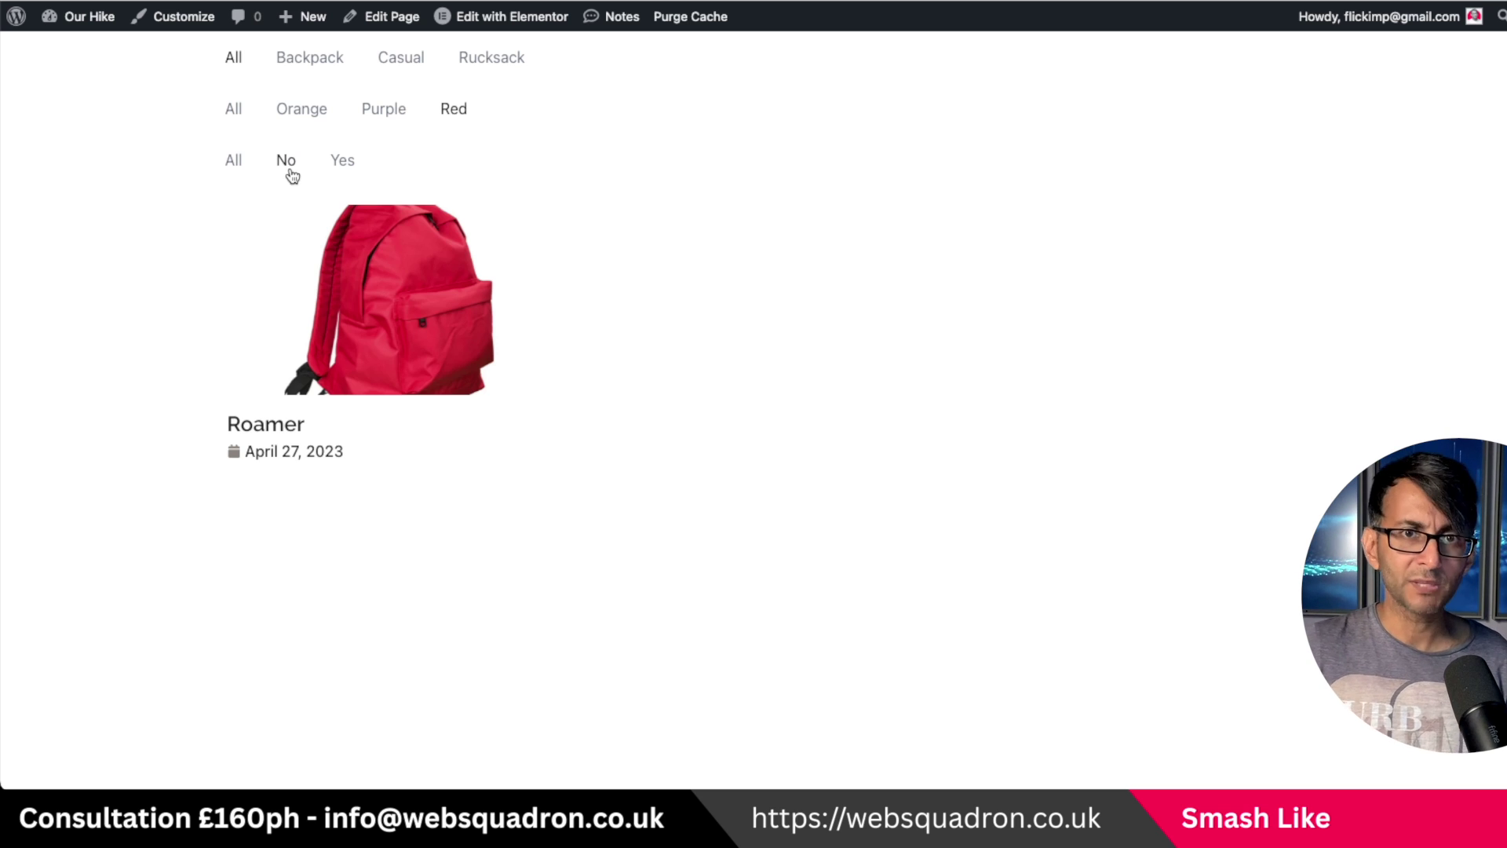
{"action": "left_click", "coordinate": [337, 174]}
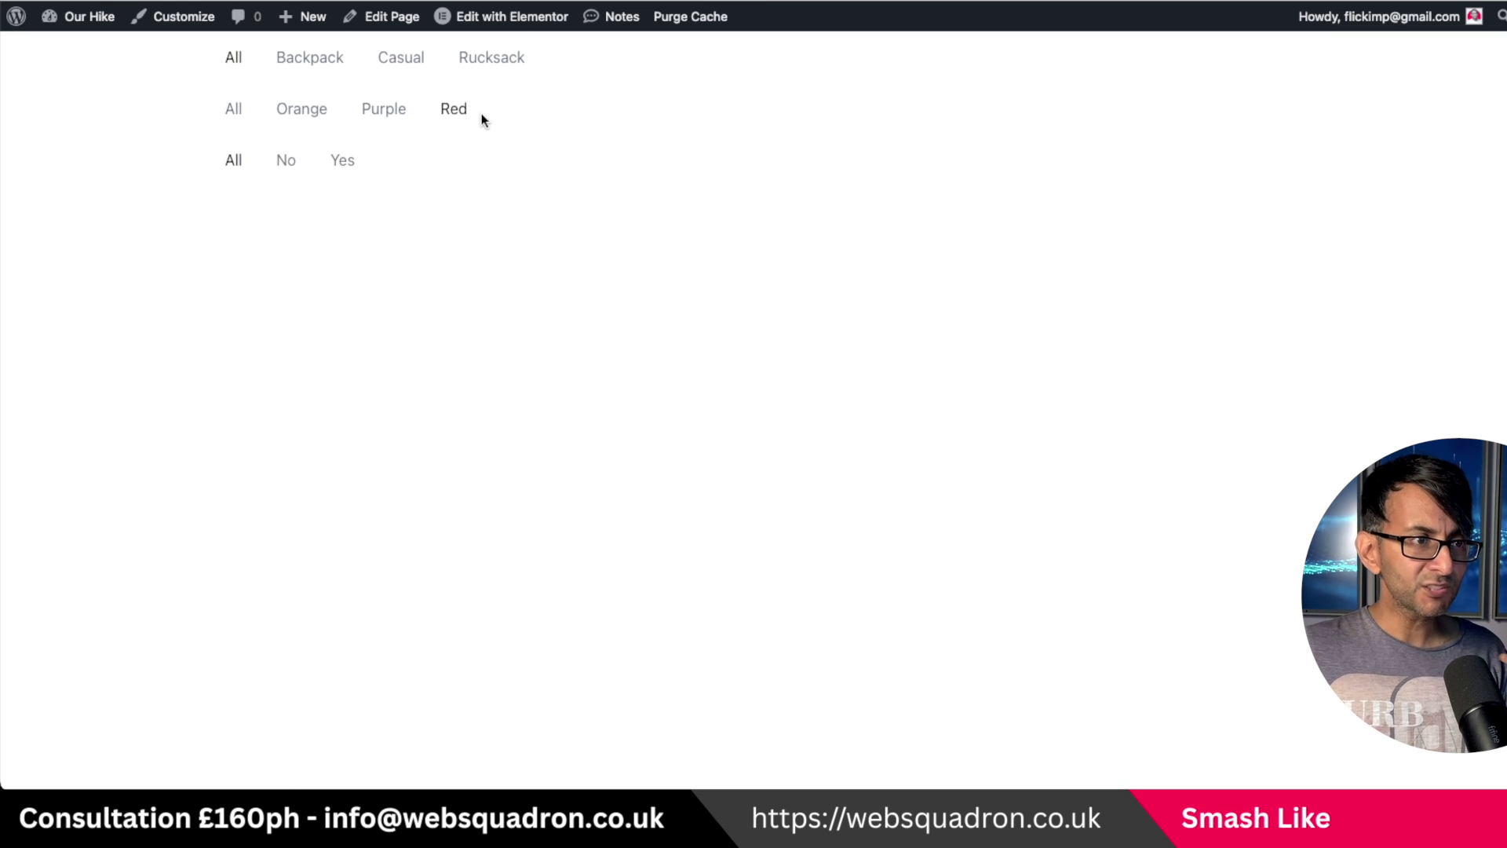
Step: Test the Red colour with Backpack and Casual categories, then clear those filters
{"action": "left_click", "coordinate": [462, 111]}
{"action": "left_click", "coordinate": [462, 111]}
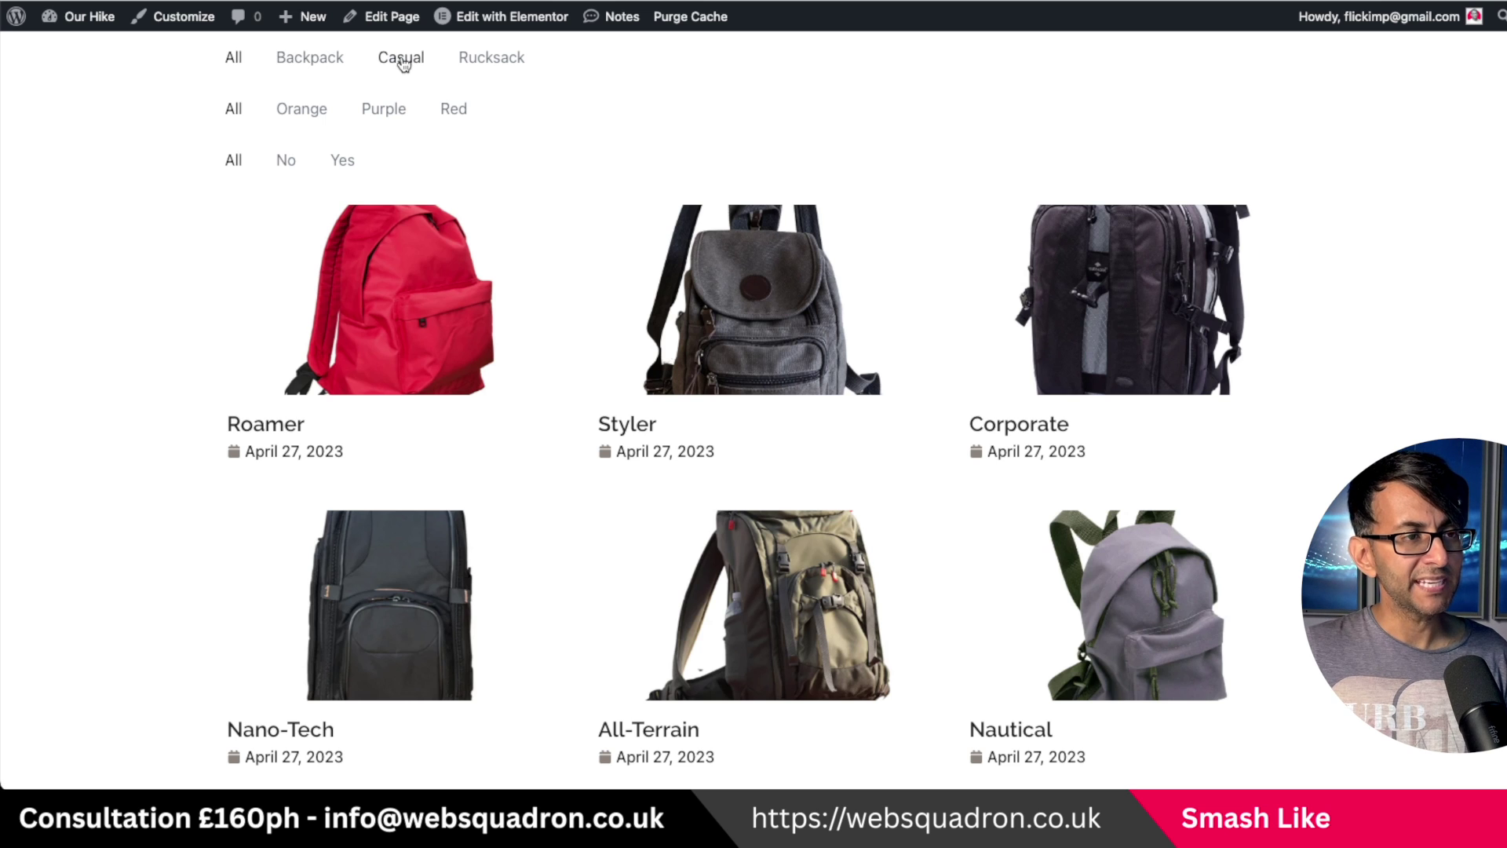
{"action": "left_click", "coordinate": [458, 111]}
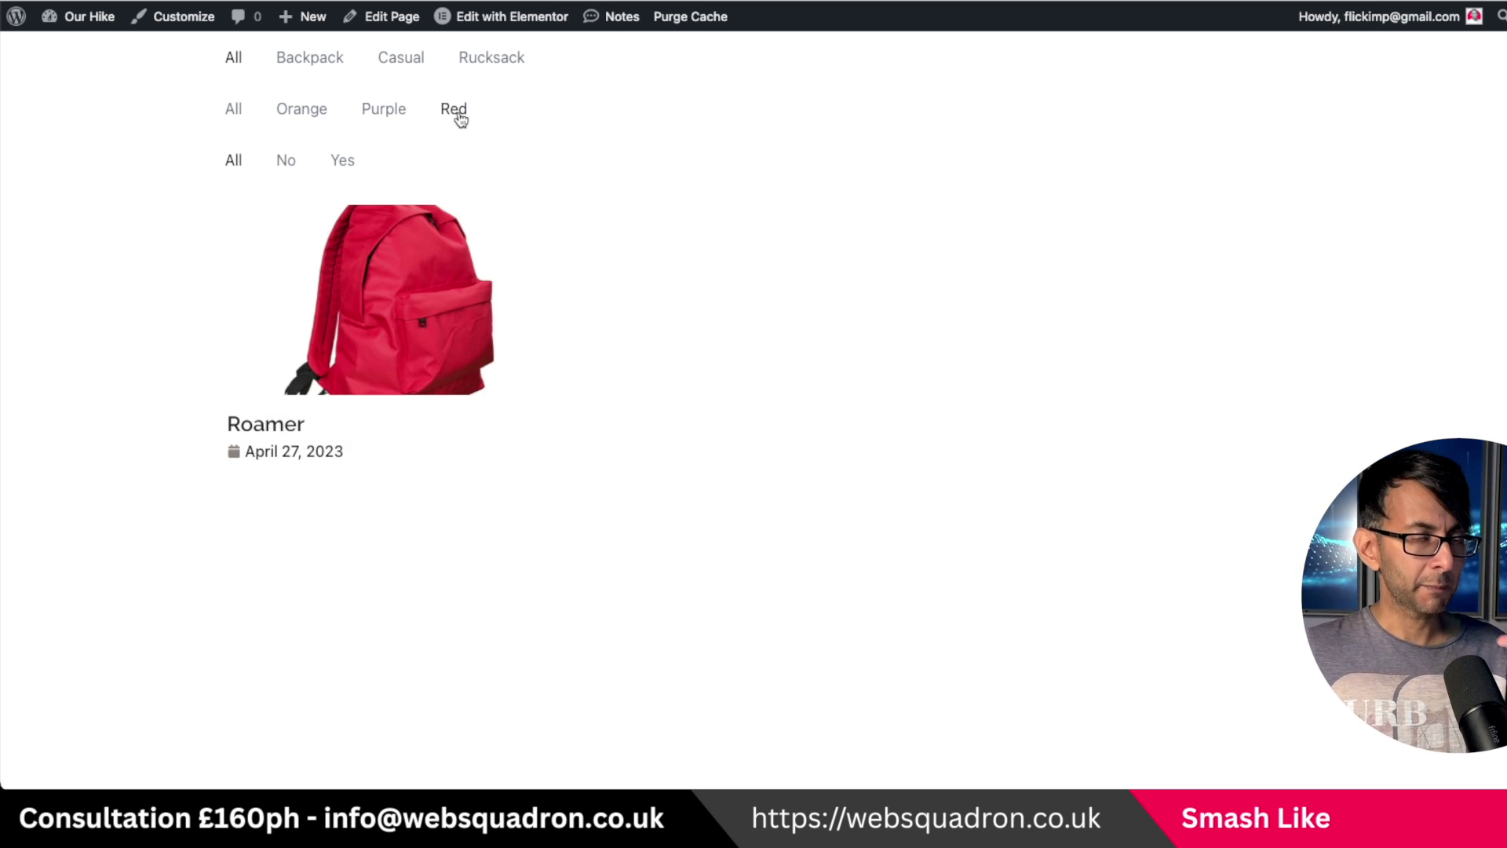
{"action": "left_click", "coordinate": [315, 69]}
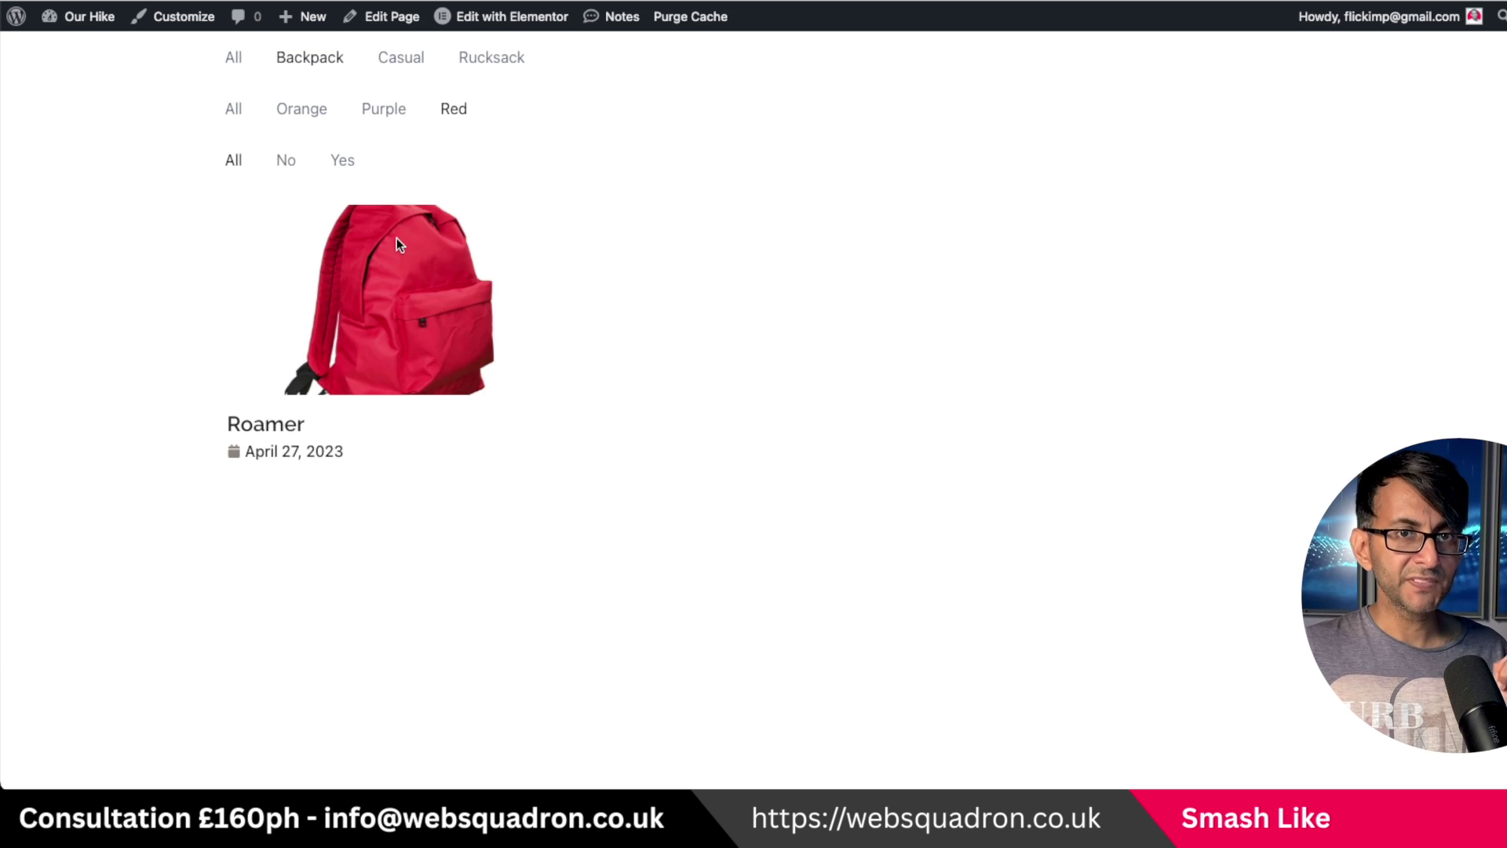
{"action": "left_click", "coordinate": [398, 58]}
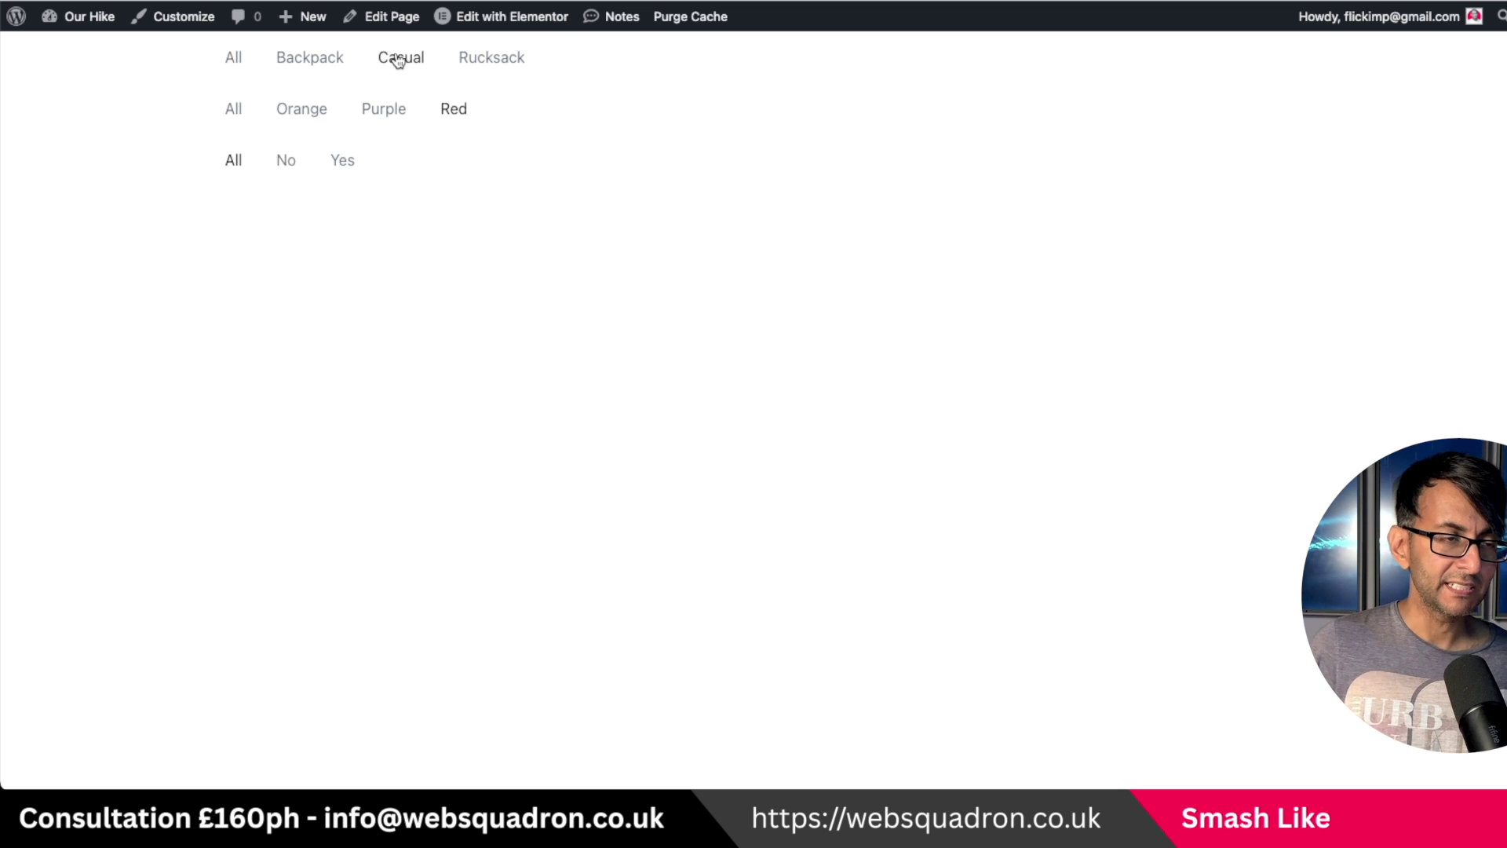
{"action": "left_click", "coordinate": [446, 110]}
{"action": "left_click", "coordinate": [395, 66]}
Step: Filter the live grid to Red with availability No, showing only Roamer
{"action": "left_click", "coordinate": [457, 114]}
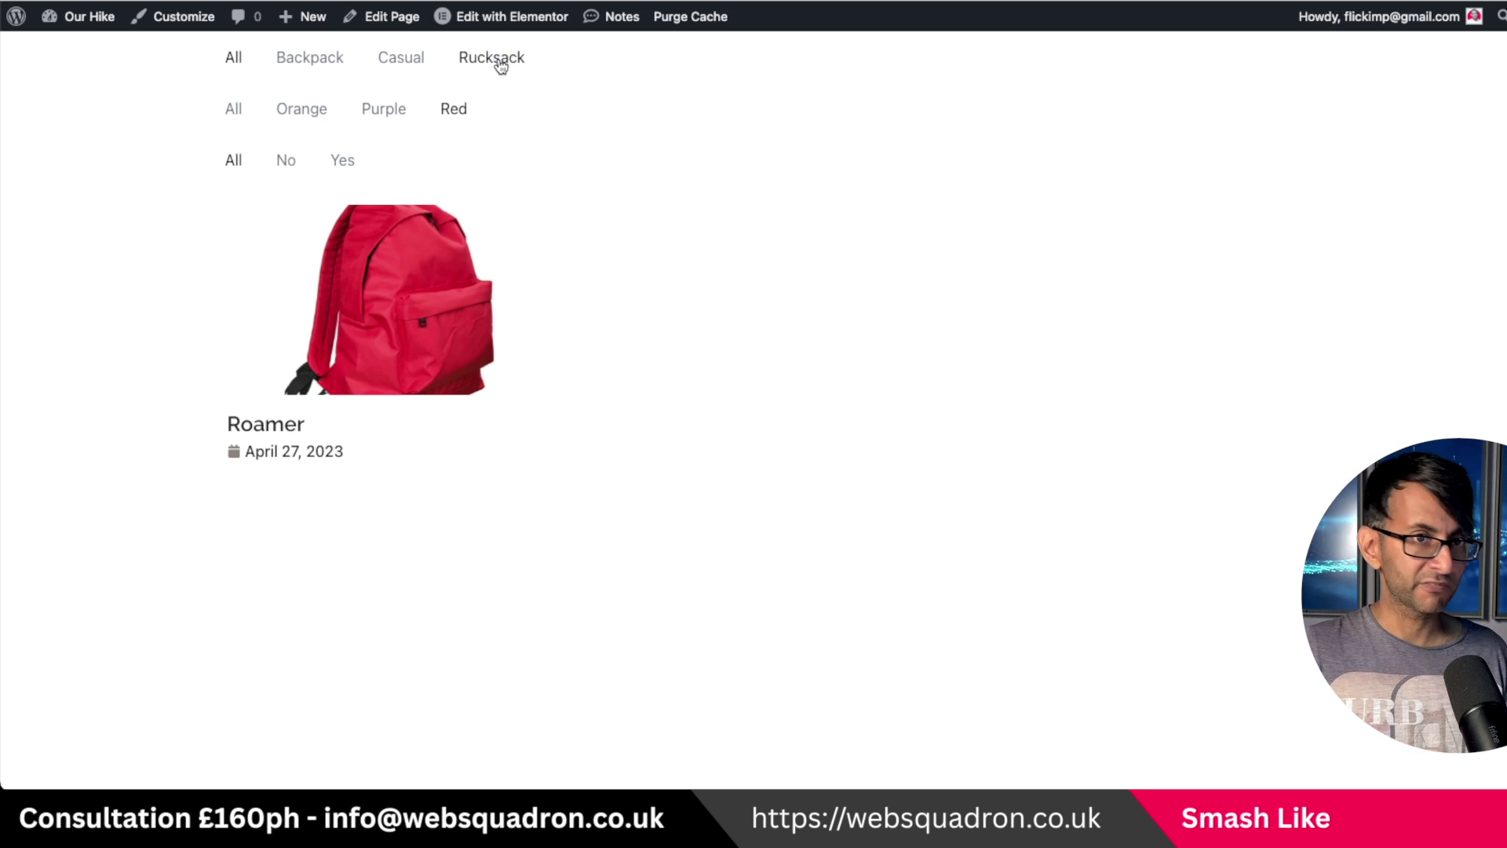
{"action": "left_click", "coordinate": [288, 165]}
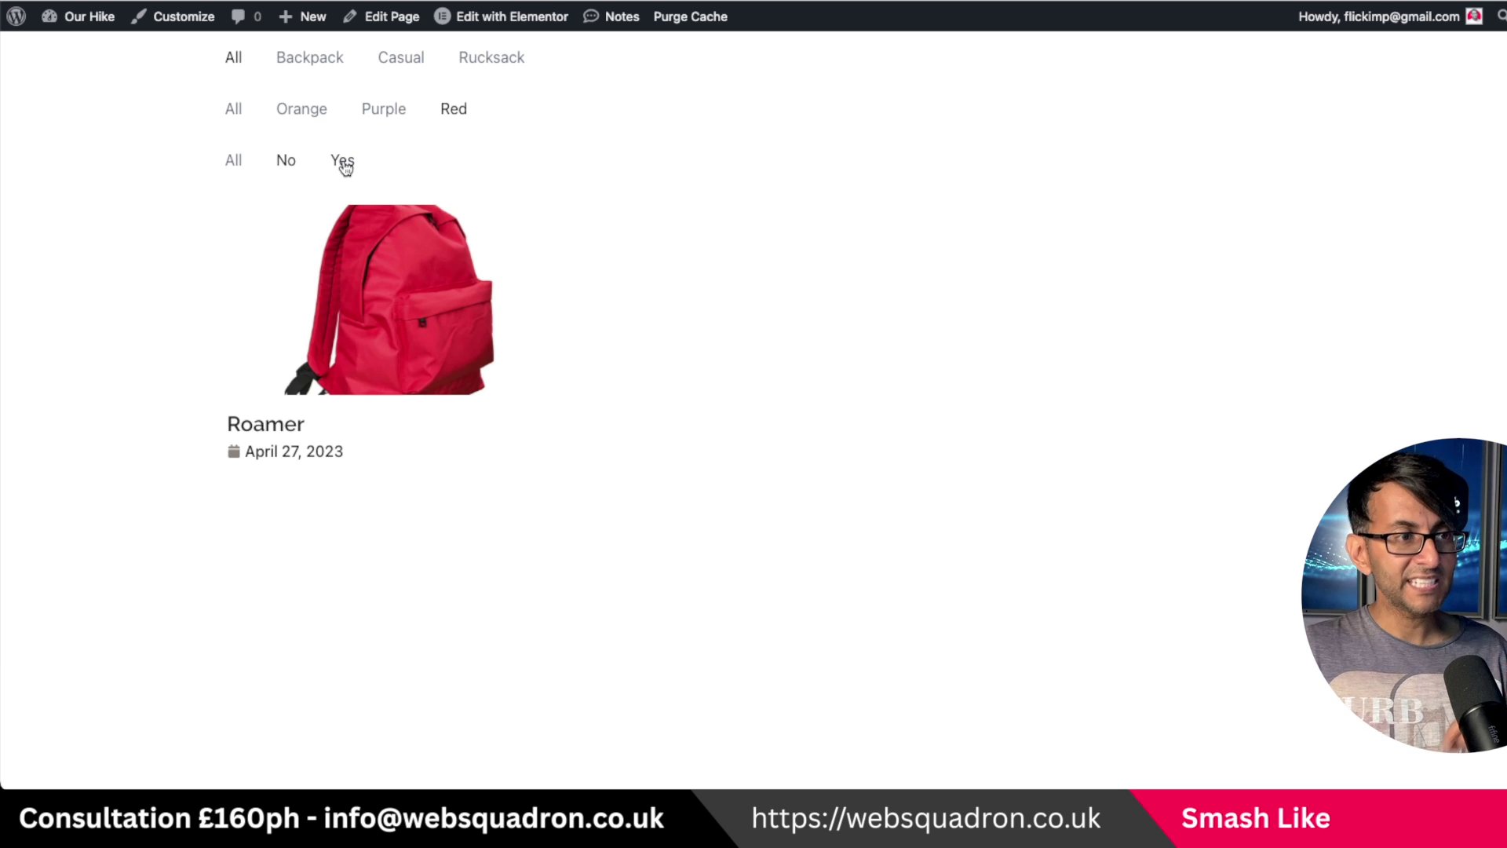
{"action": "left_click", "coordinate": [441, 109]}
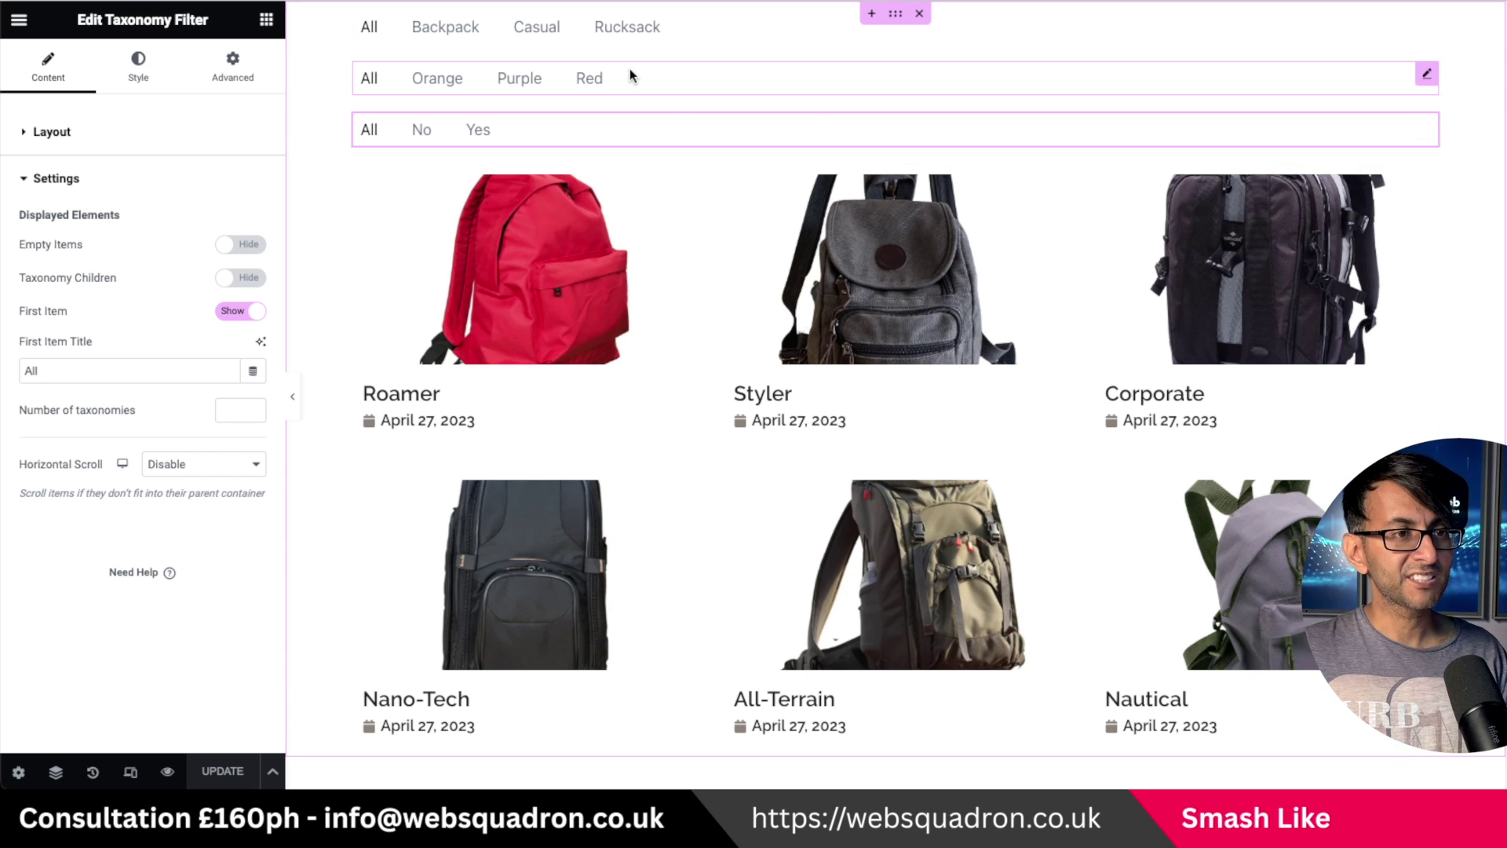
Step: Select the colour filter and set its Space between Items to 9
{"action": "left_click", "coordinate": [755, 37]}
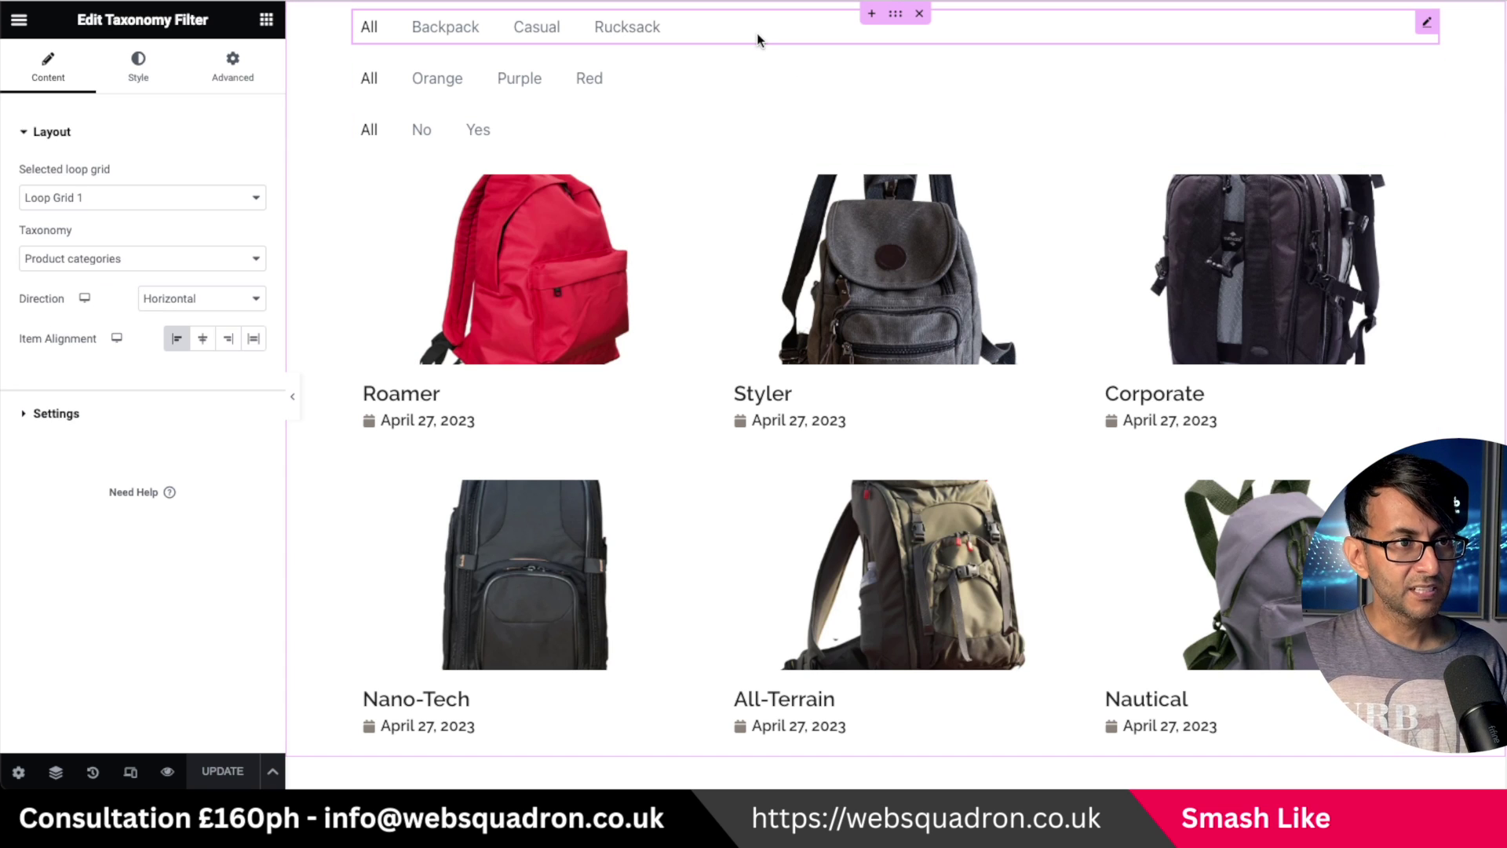
{"action": "left_click", "coordinate": [701, 83]}
{"action": "left_click", "coordinate": [135, 71]}
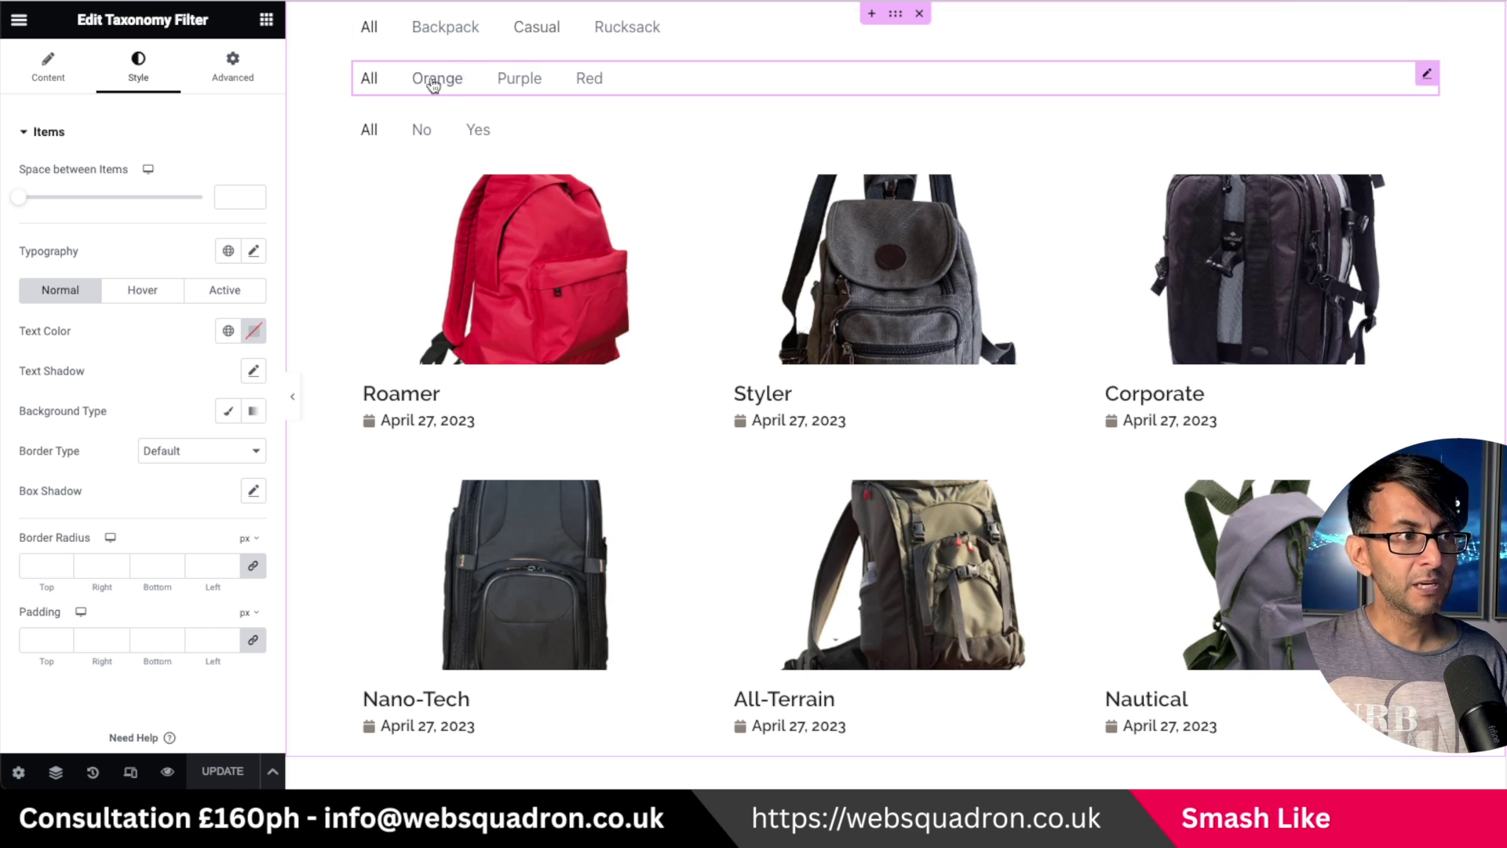
{"action": "mouse_move", "coordinate": [19, 197]}
{"action": "left_mouse_down"}
{"action": "mouse_move", "coordinate": [69, 201]}
{"action": "mouse_move", "coordinate": [28, 201]}
{"action": "left_mouse_up"}
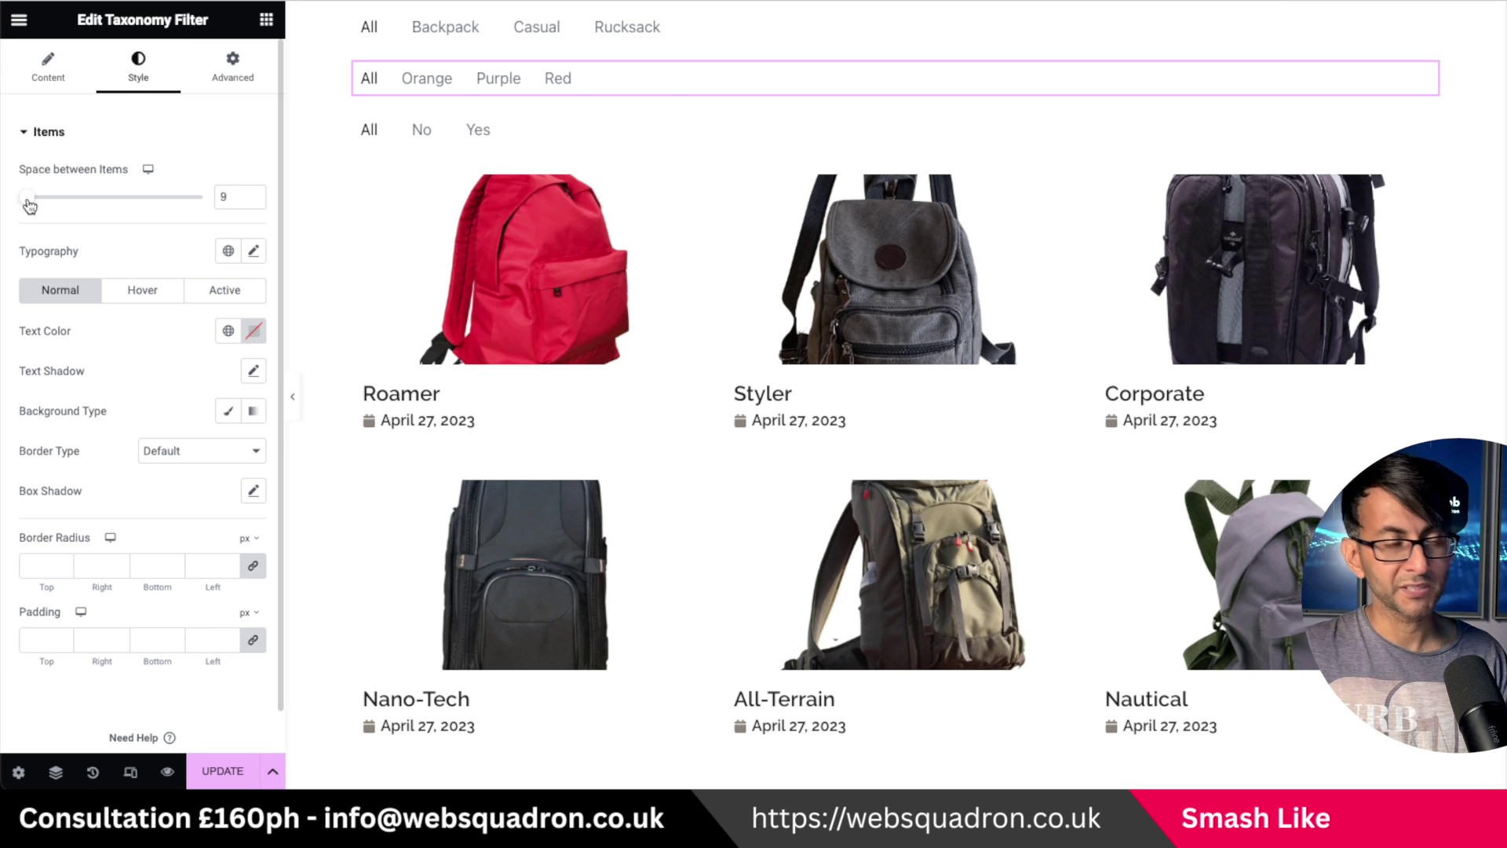
{"action": "left_click", "coordinate": [48, 68]}
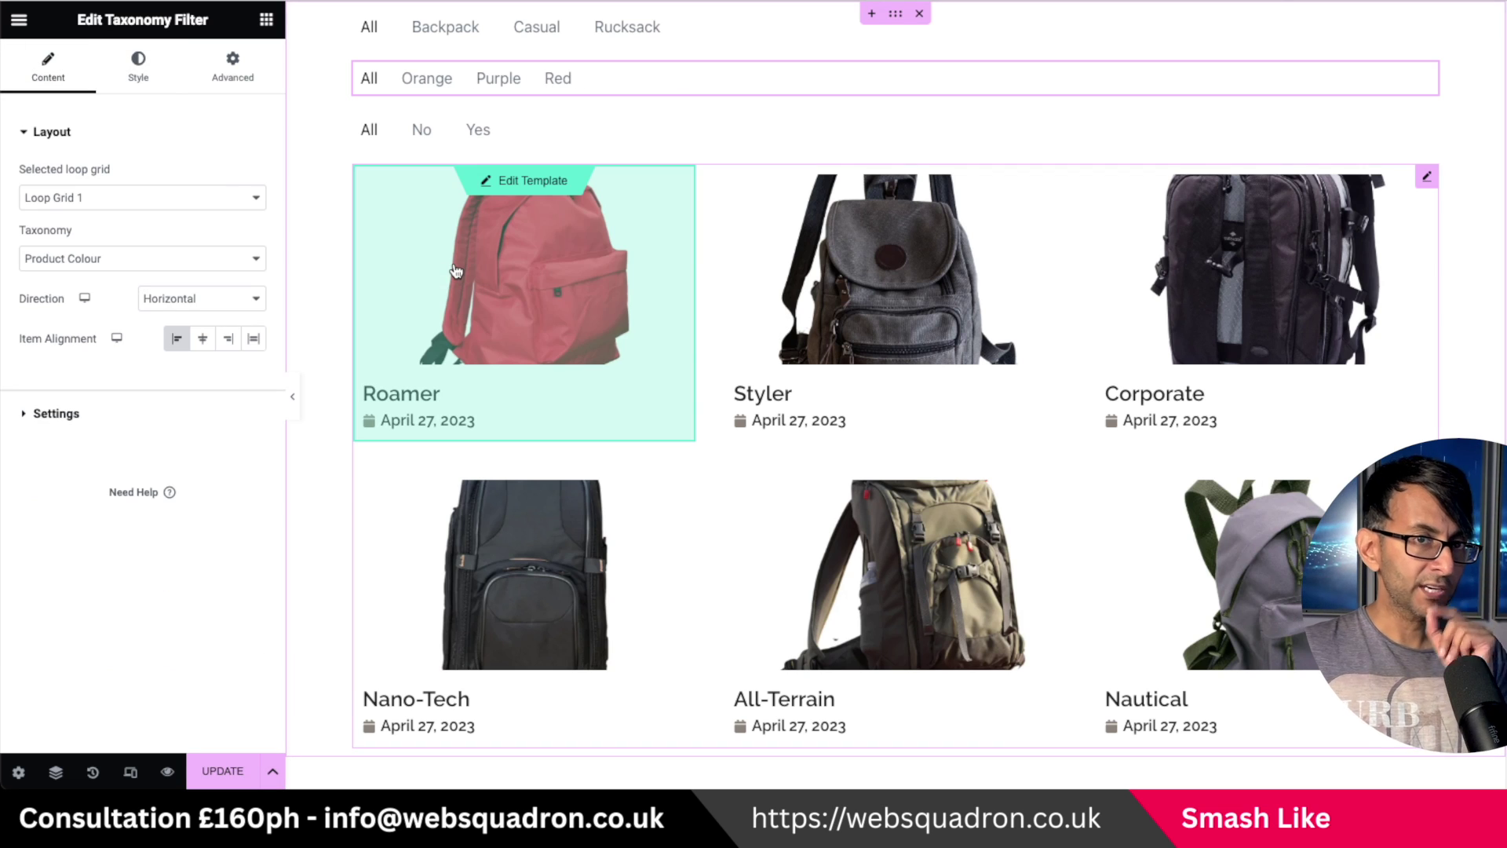
Step: Set the colour filter's Direction to Vertical with Start alignment, then back to Horizontal
{"action": "left_click", "coordinate": [210, 301]}
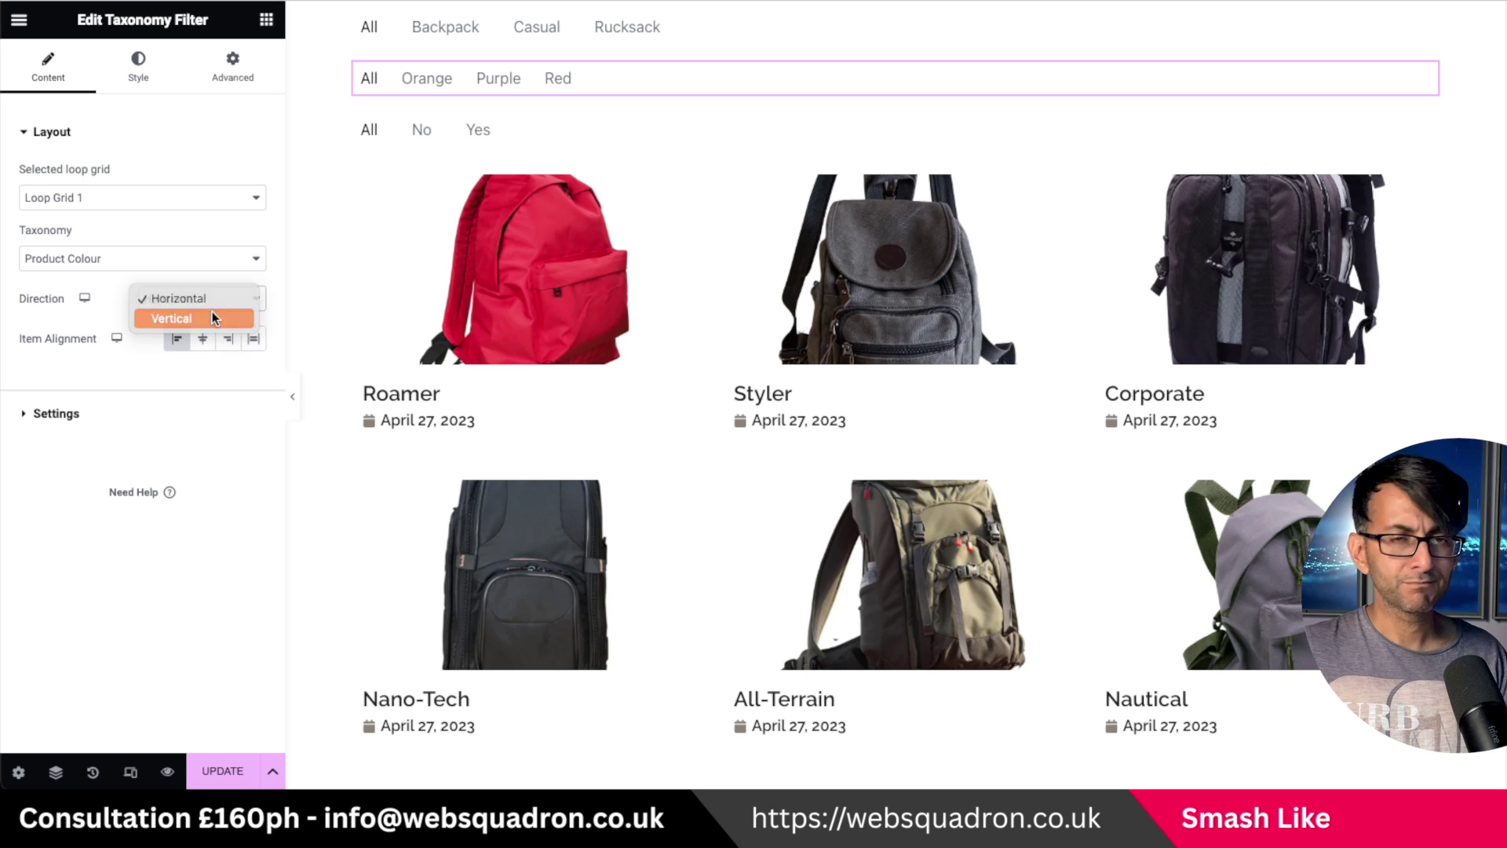
{"action": "key", "text": "Escape"}
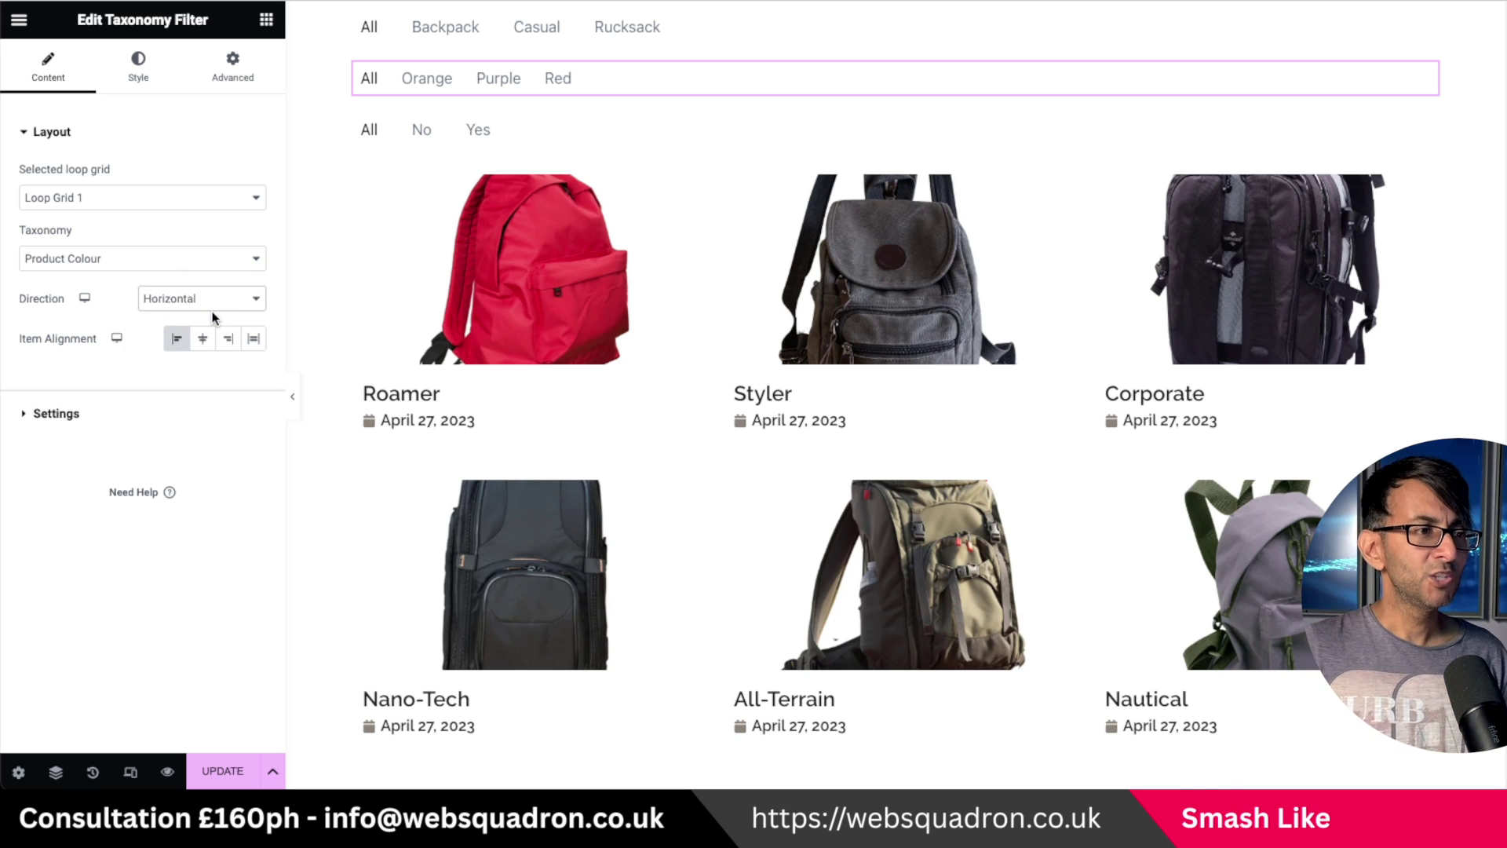
{"action": "left_click", "coordinate": [212, 316]}
{"action": "left_click", "coordinate": [217, 297]}
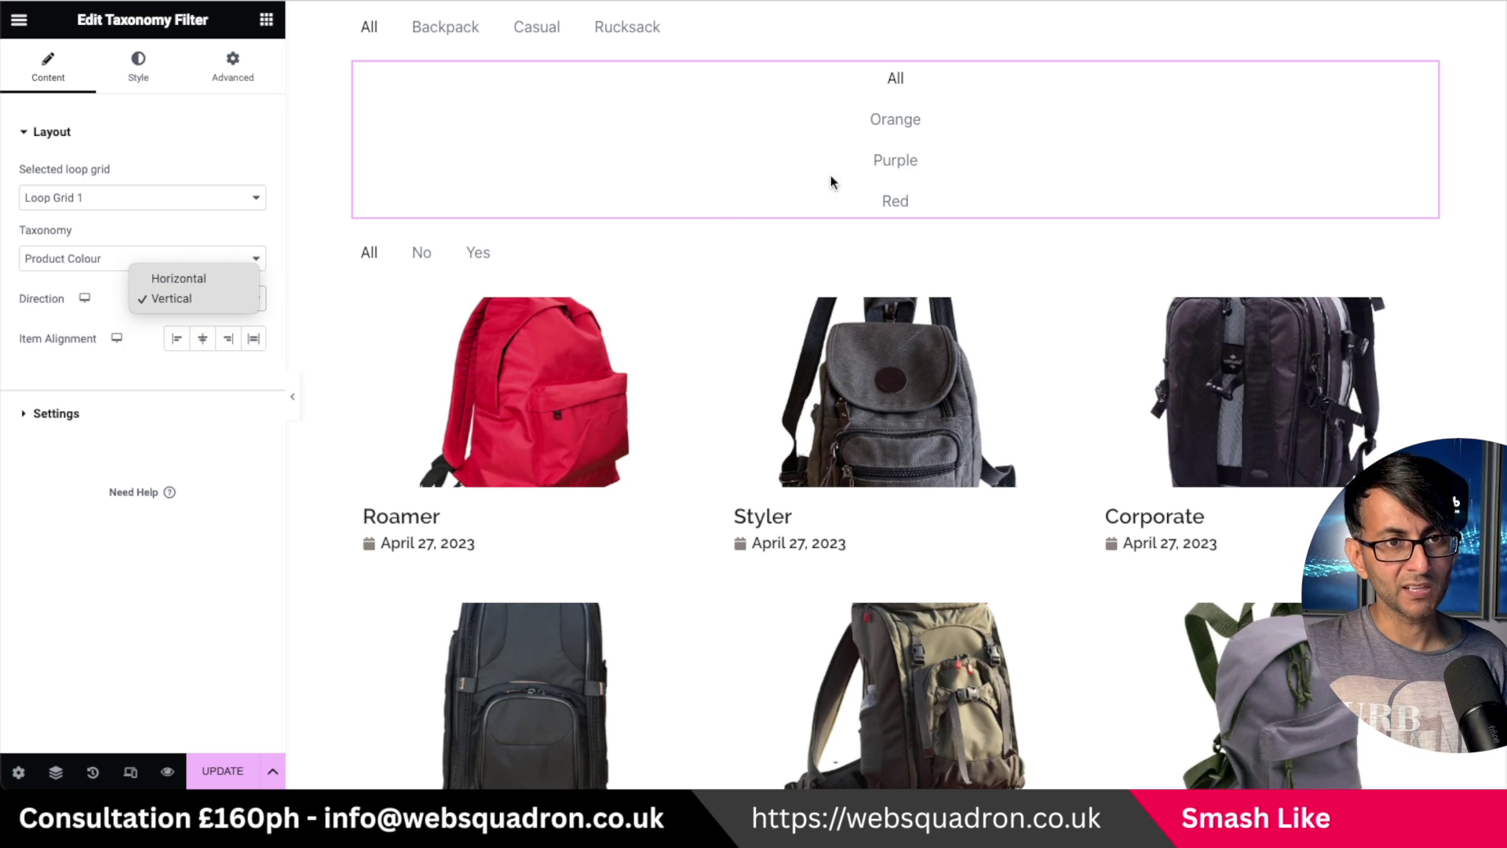
{"action": "left_click", "coordinate": [178, 334]}
{"action": "left_click", "coordinate": [177, 338]}
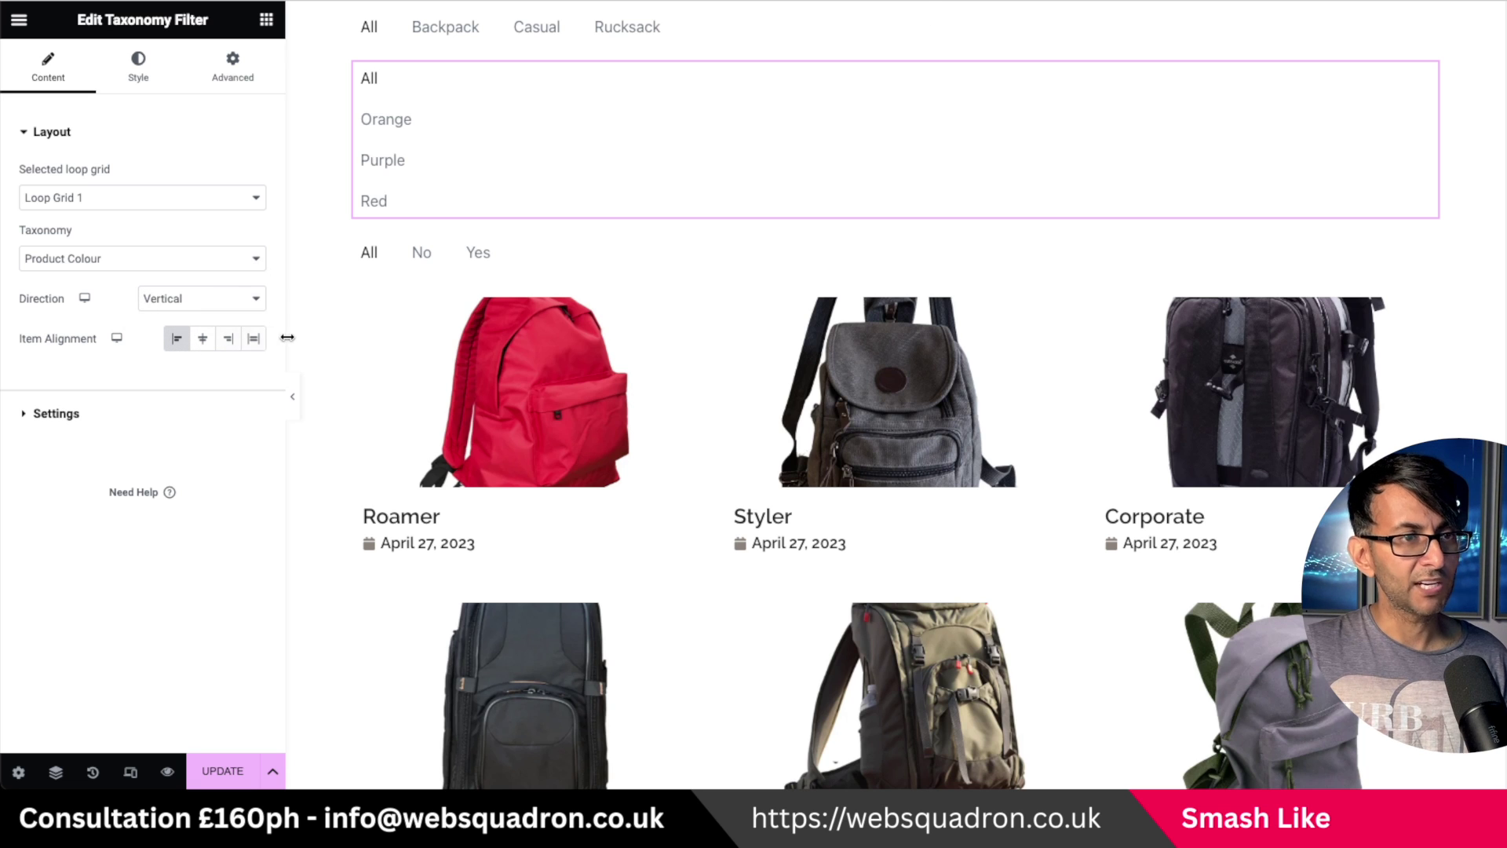
{"action": "left_click", "coordinate": [178, 300]}
{"action": "left_click", "coordinate": [187, 281]}
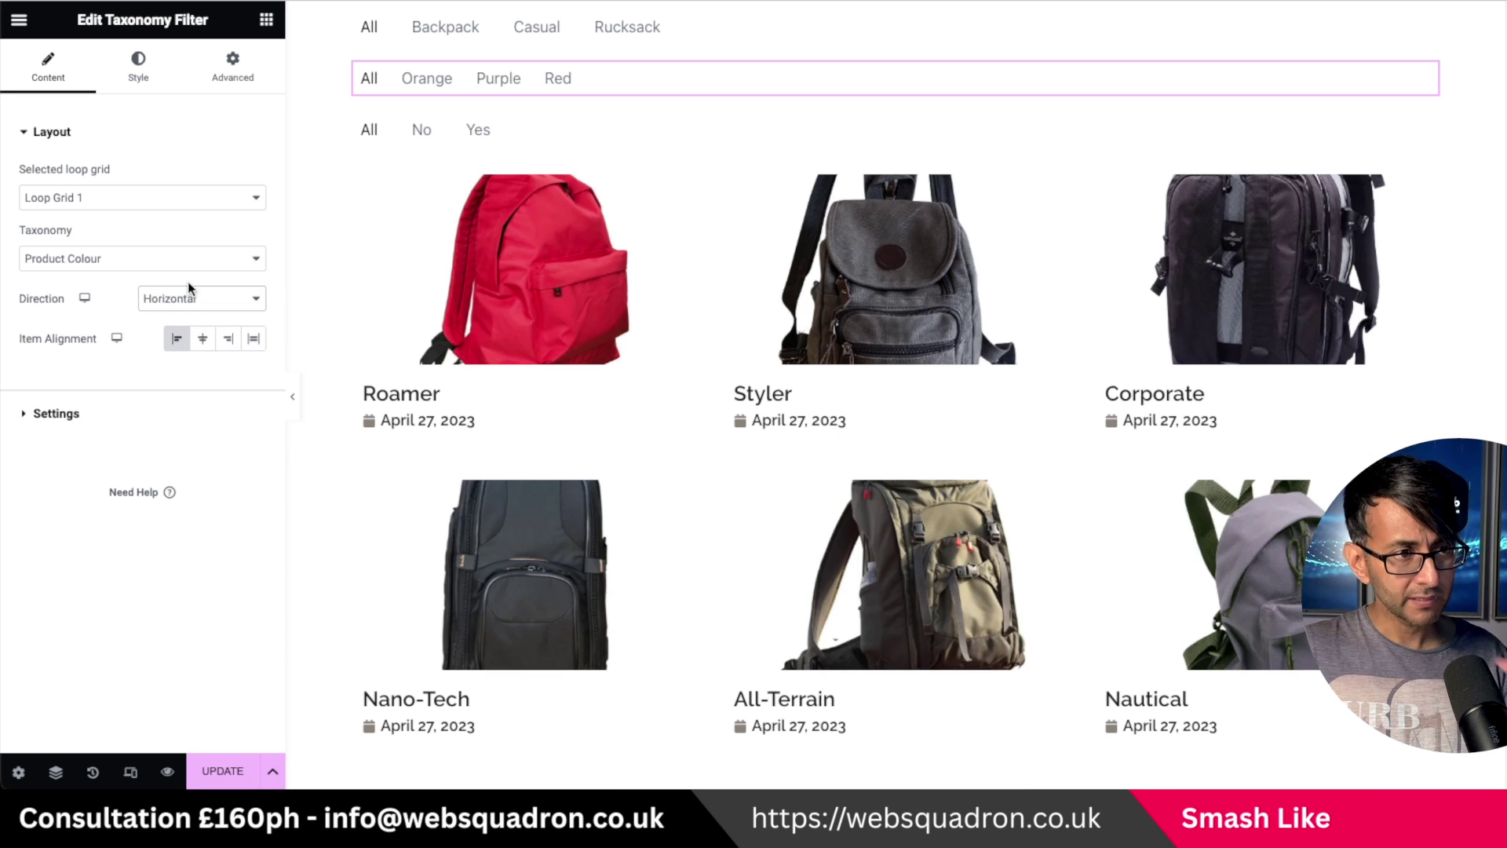
{"action": "left_click", "coordinate": [183, 411]}
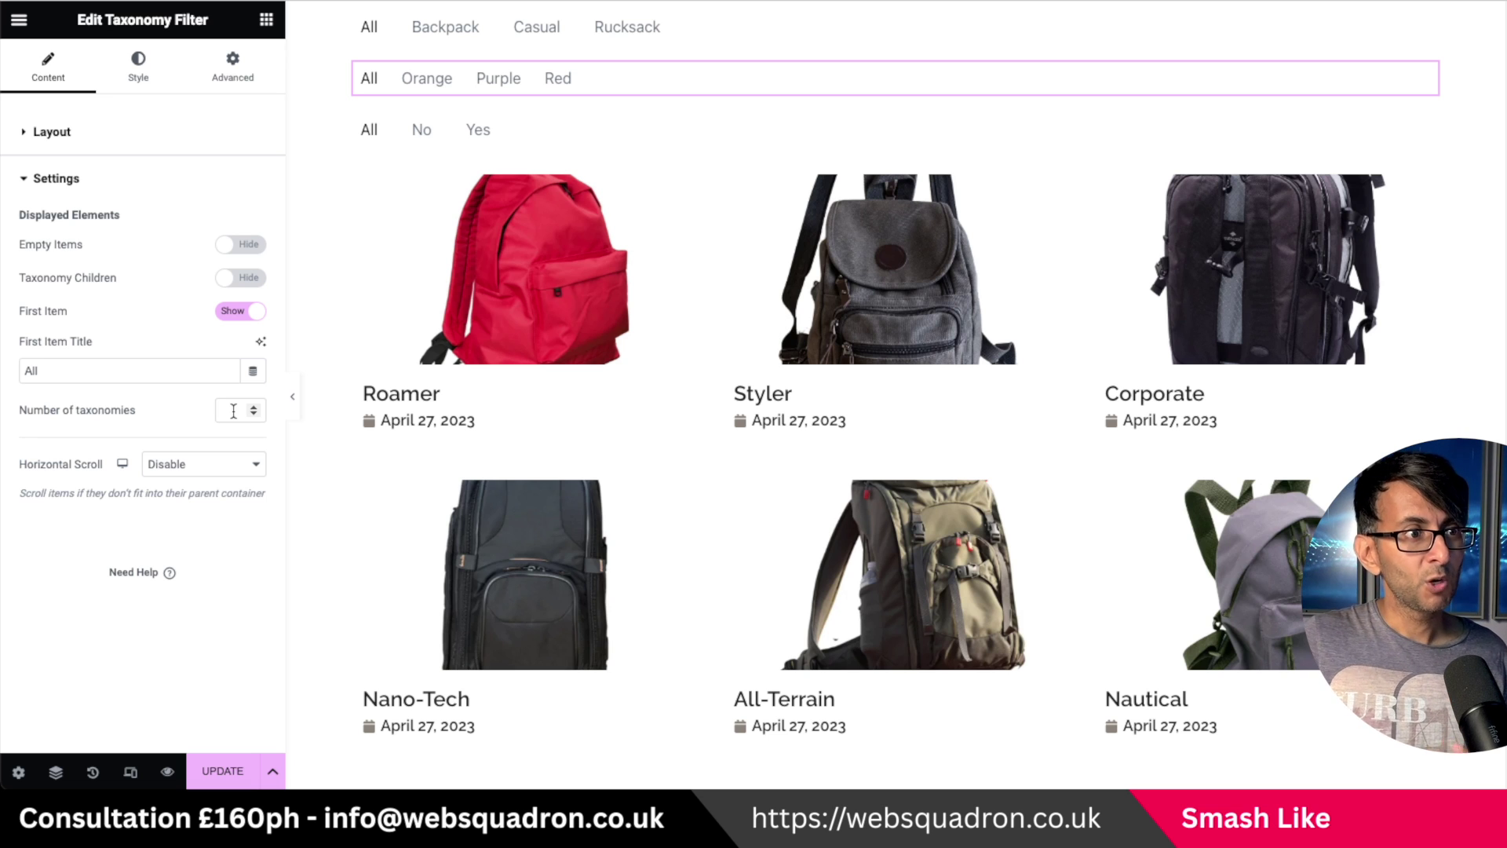
Step: In the editor preview, choose Casual then Rucksack in the category filter
{"action": "left_click", "coordinate": [531, 32]}
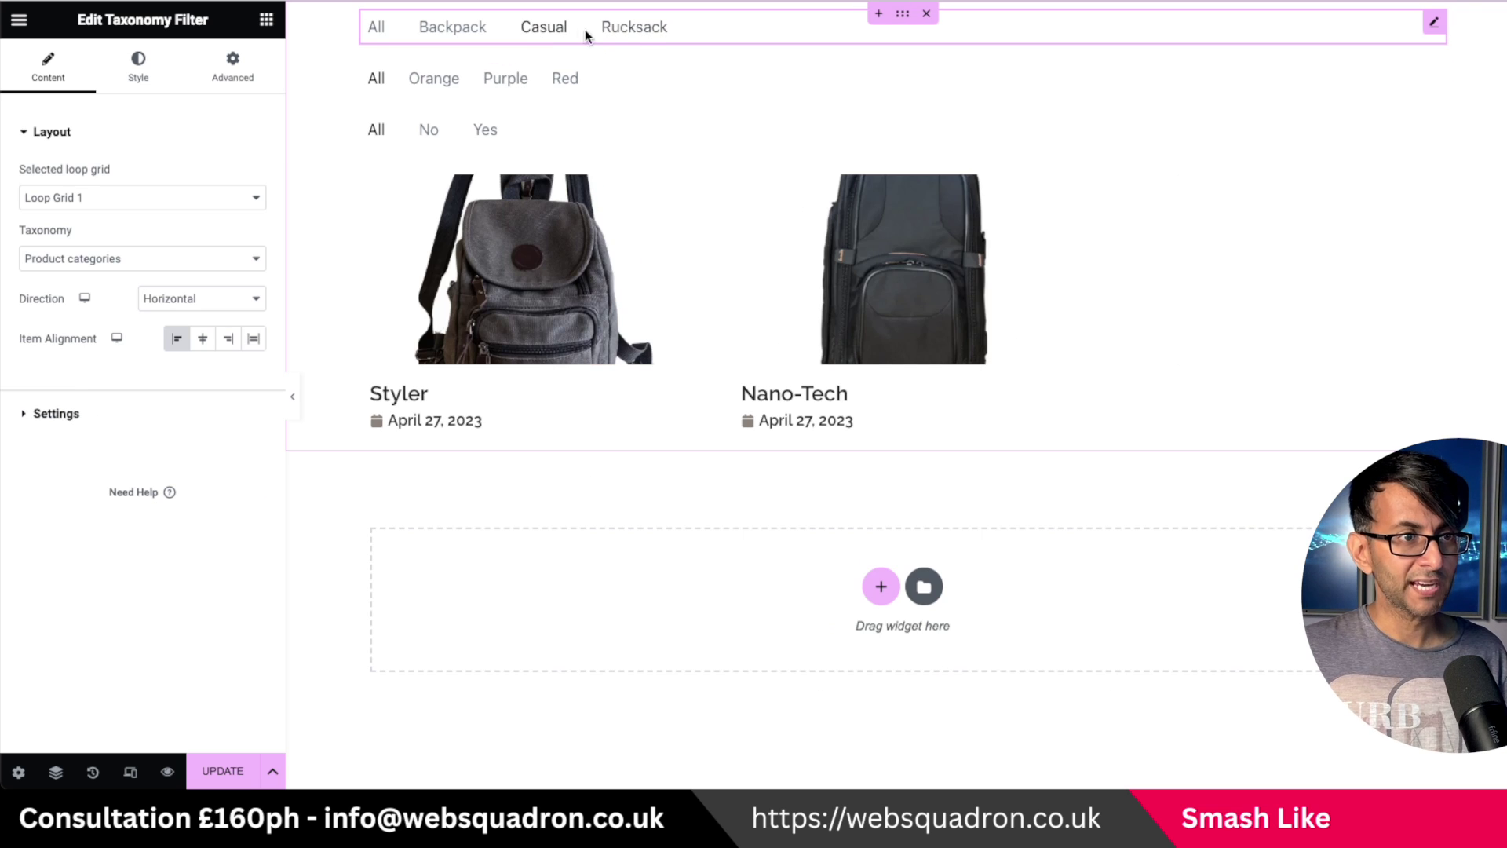
{"action": "left_click", "coordinate": [648, 34]}
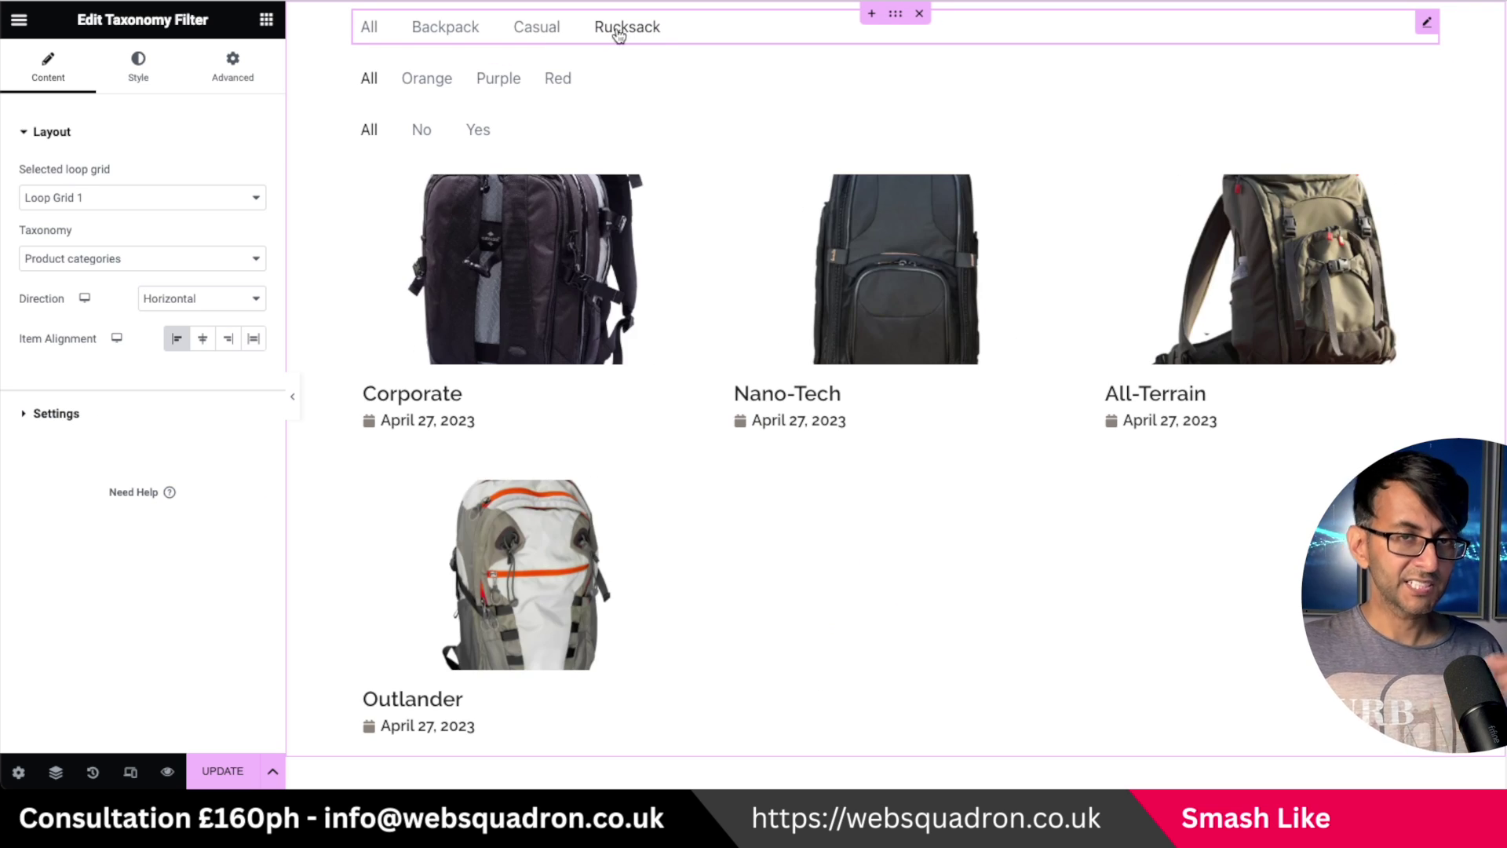
{"action": "left_click", "coordinate": [161, 417]}
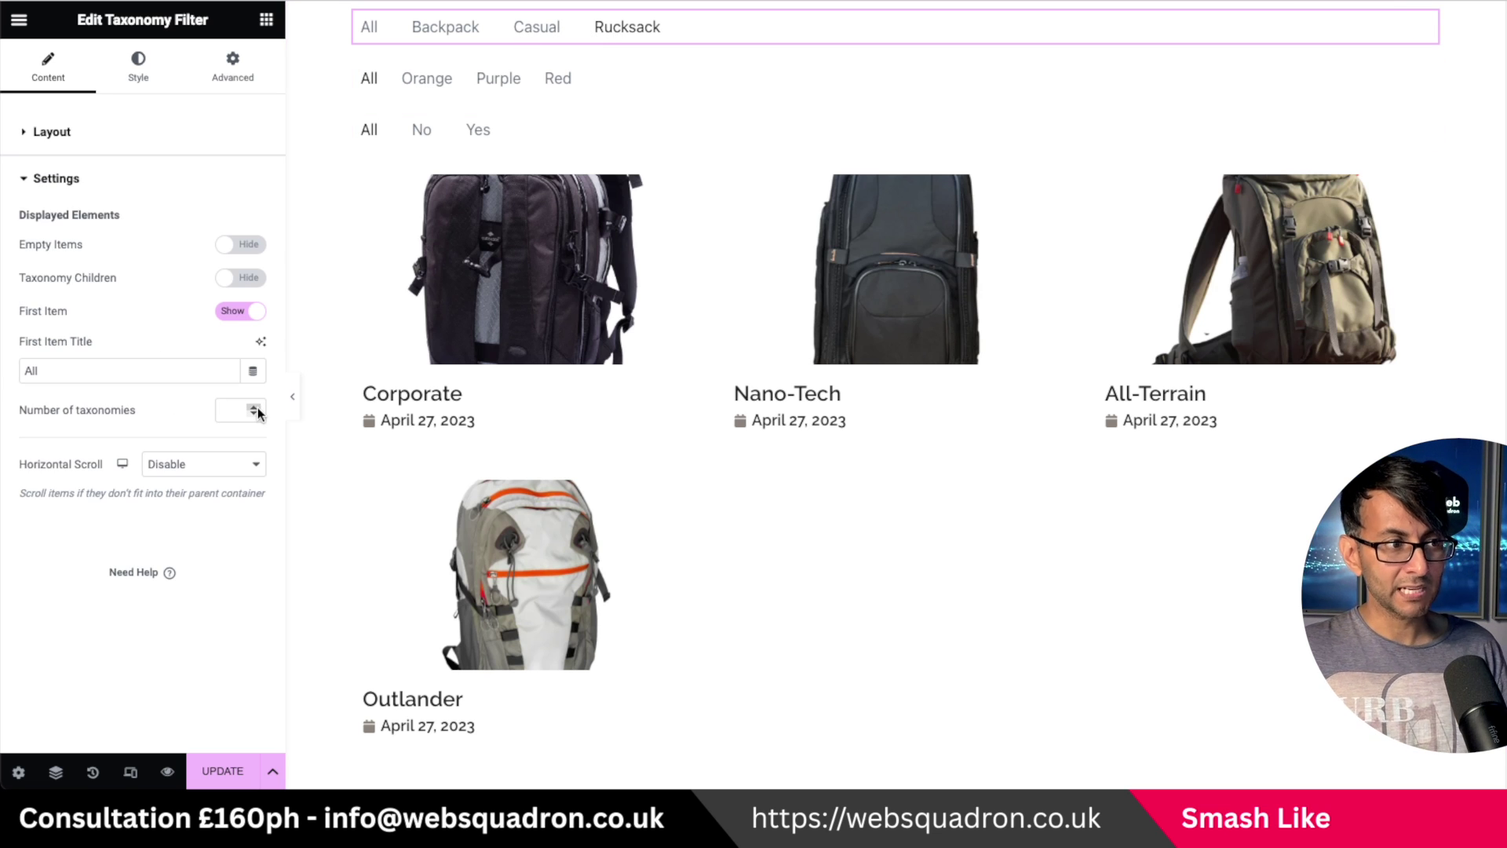